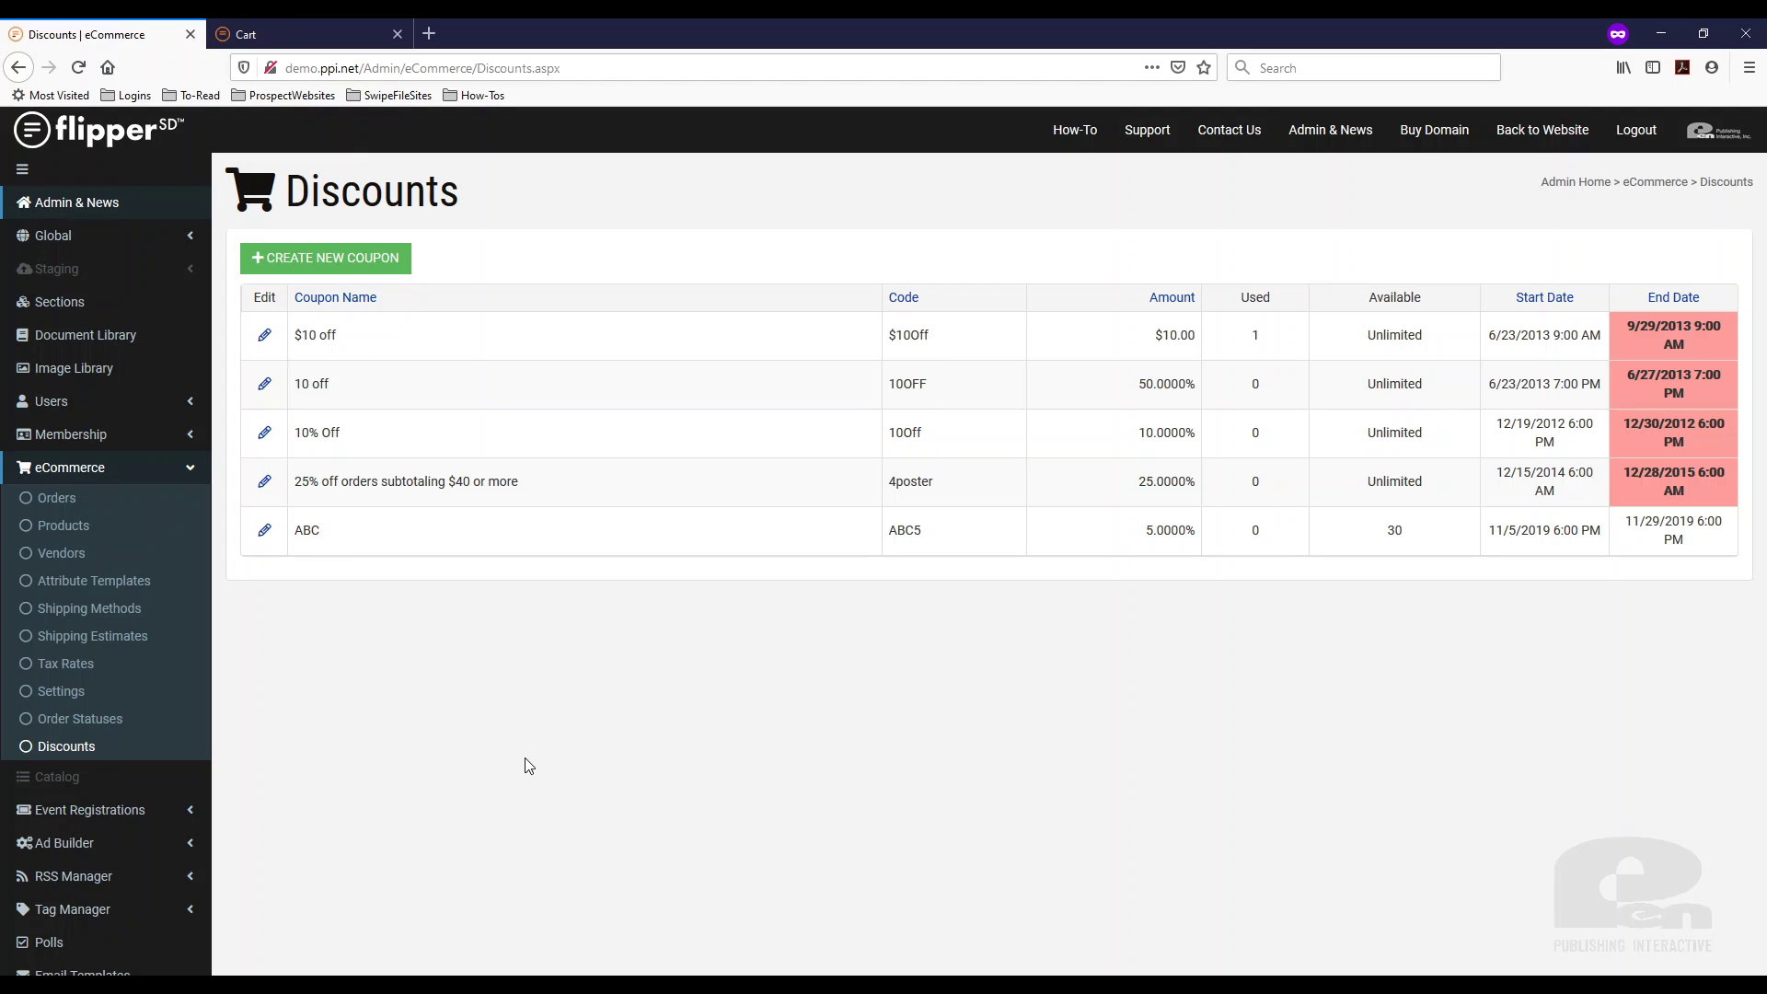
Start a new coupon from the Discounts list with CREATE NEW COUPON.
click(320, 267)
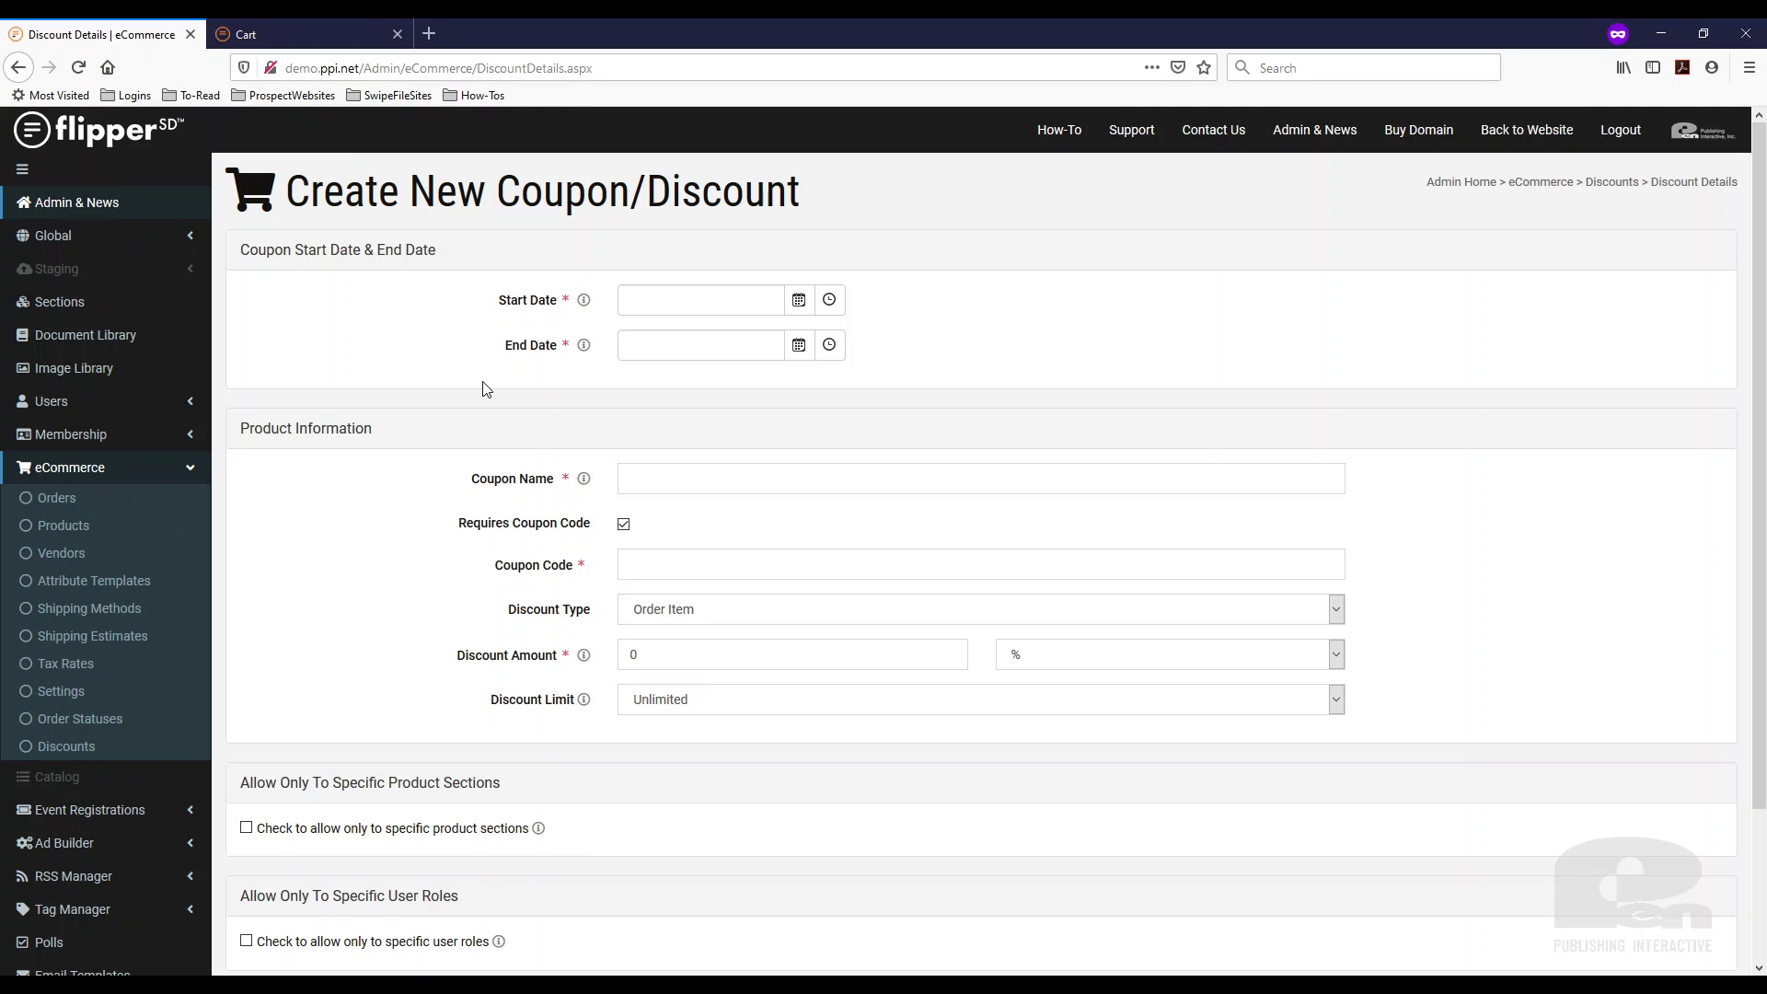
Set the coupon's start date to November 12 and end date to November 16, 2019.
click(799, 300)
click(638, 505)
click(799, 345)
click(762, 550)
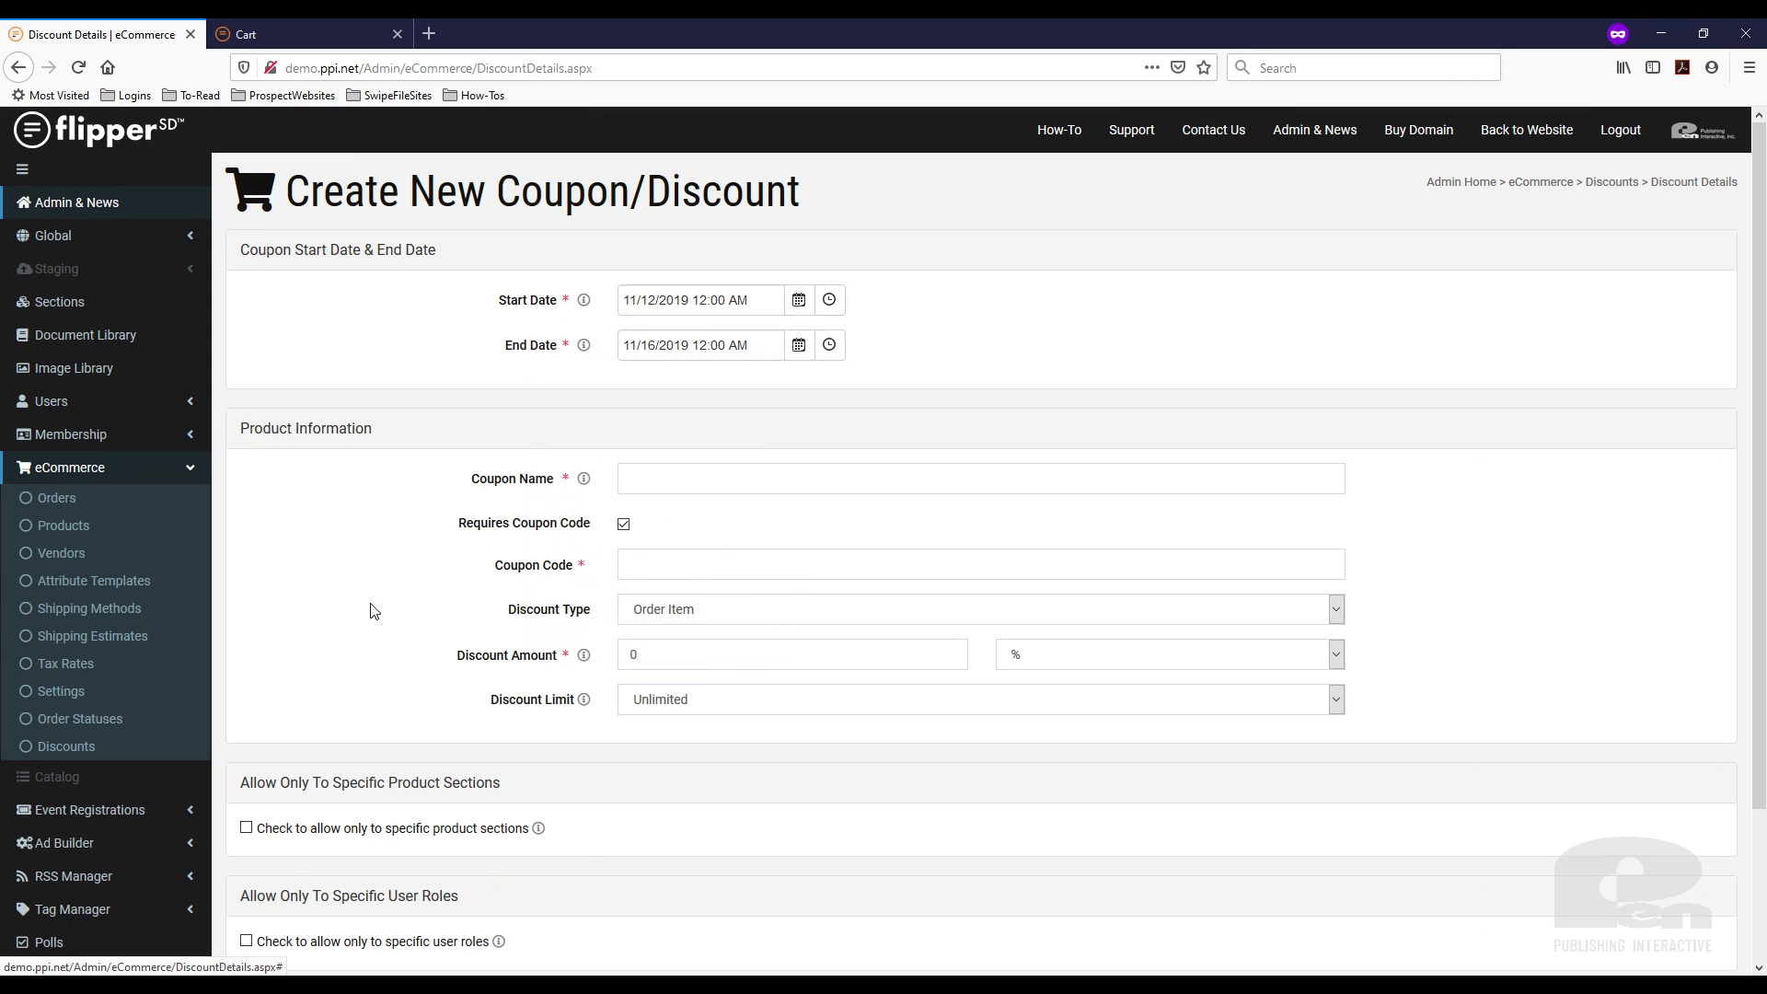
click(653, 485)
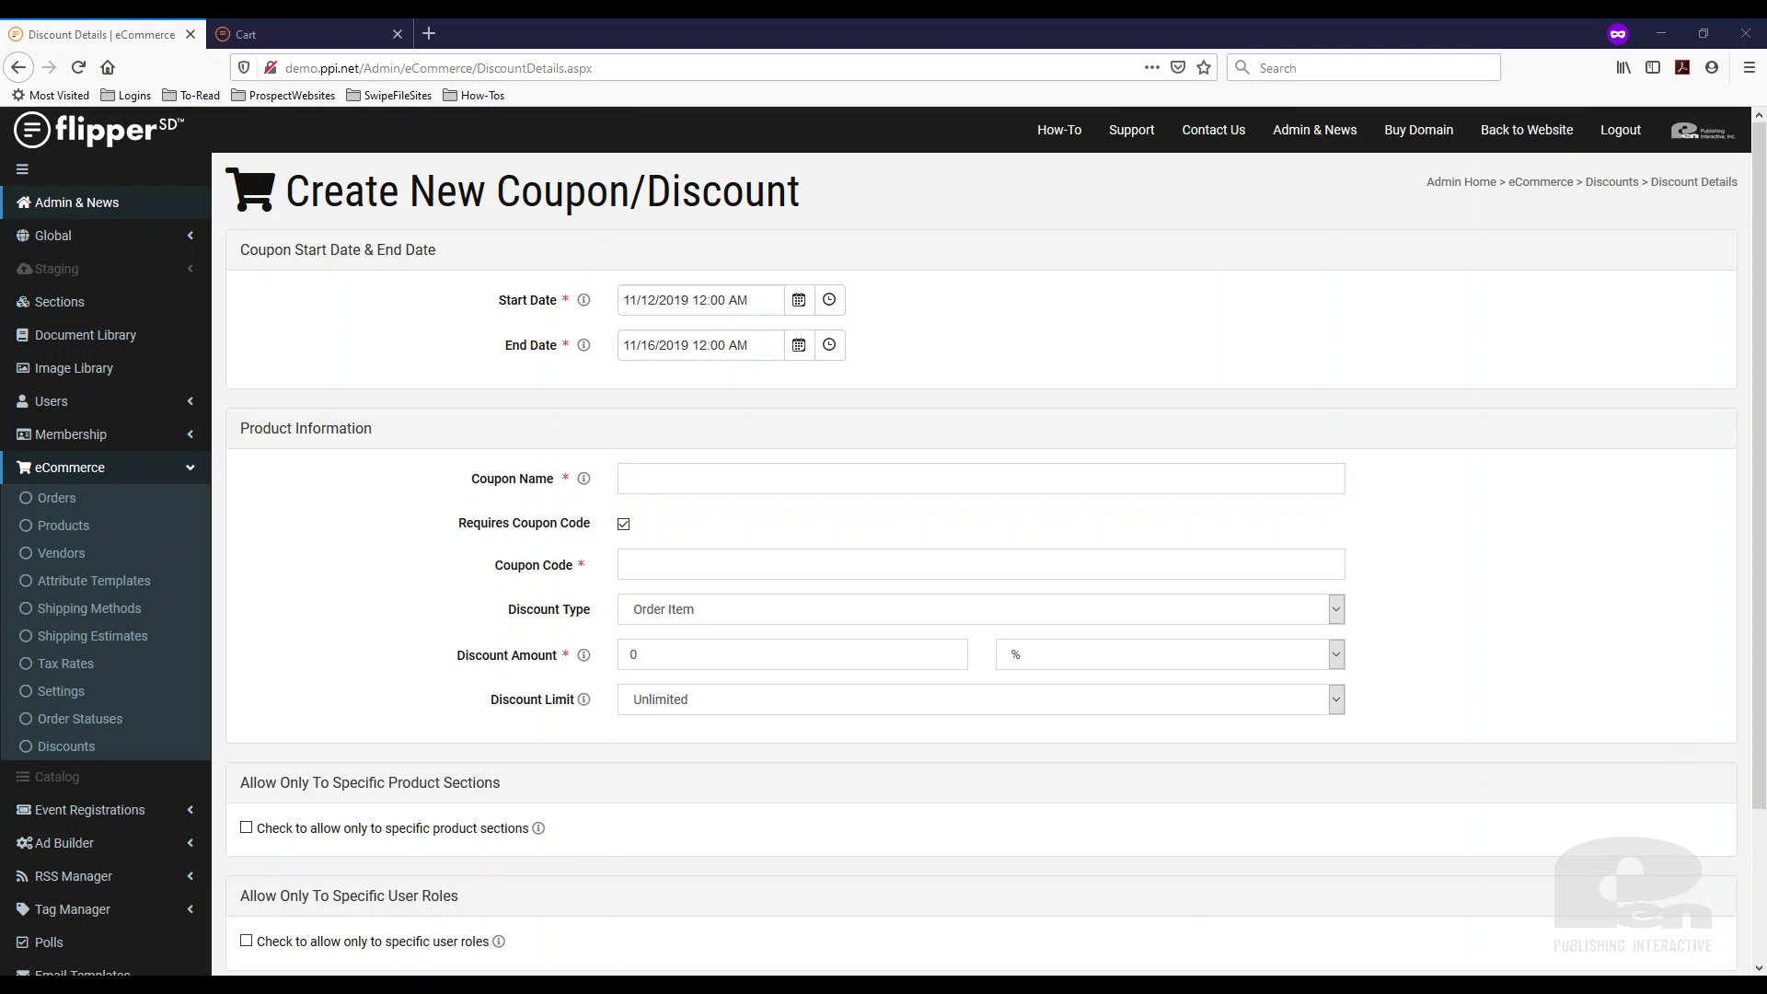
Enter 'ABC Conference' as the coupon name and PenPubABC as the coupon code.
click(890, 476)
text(ABC Conference)
click(680, 561)
text(PenPubABC)
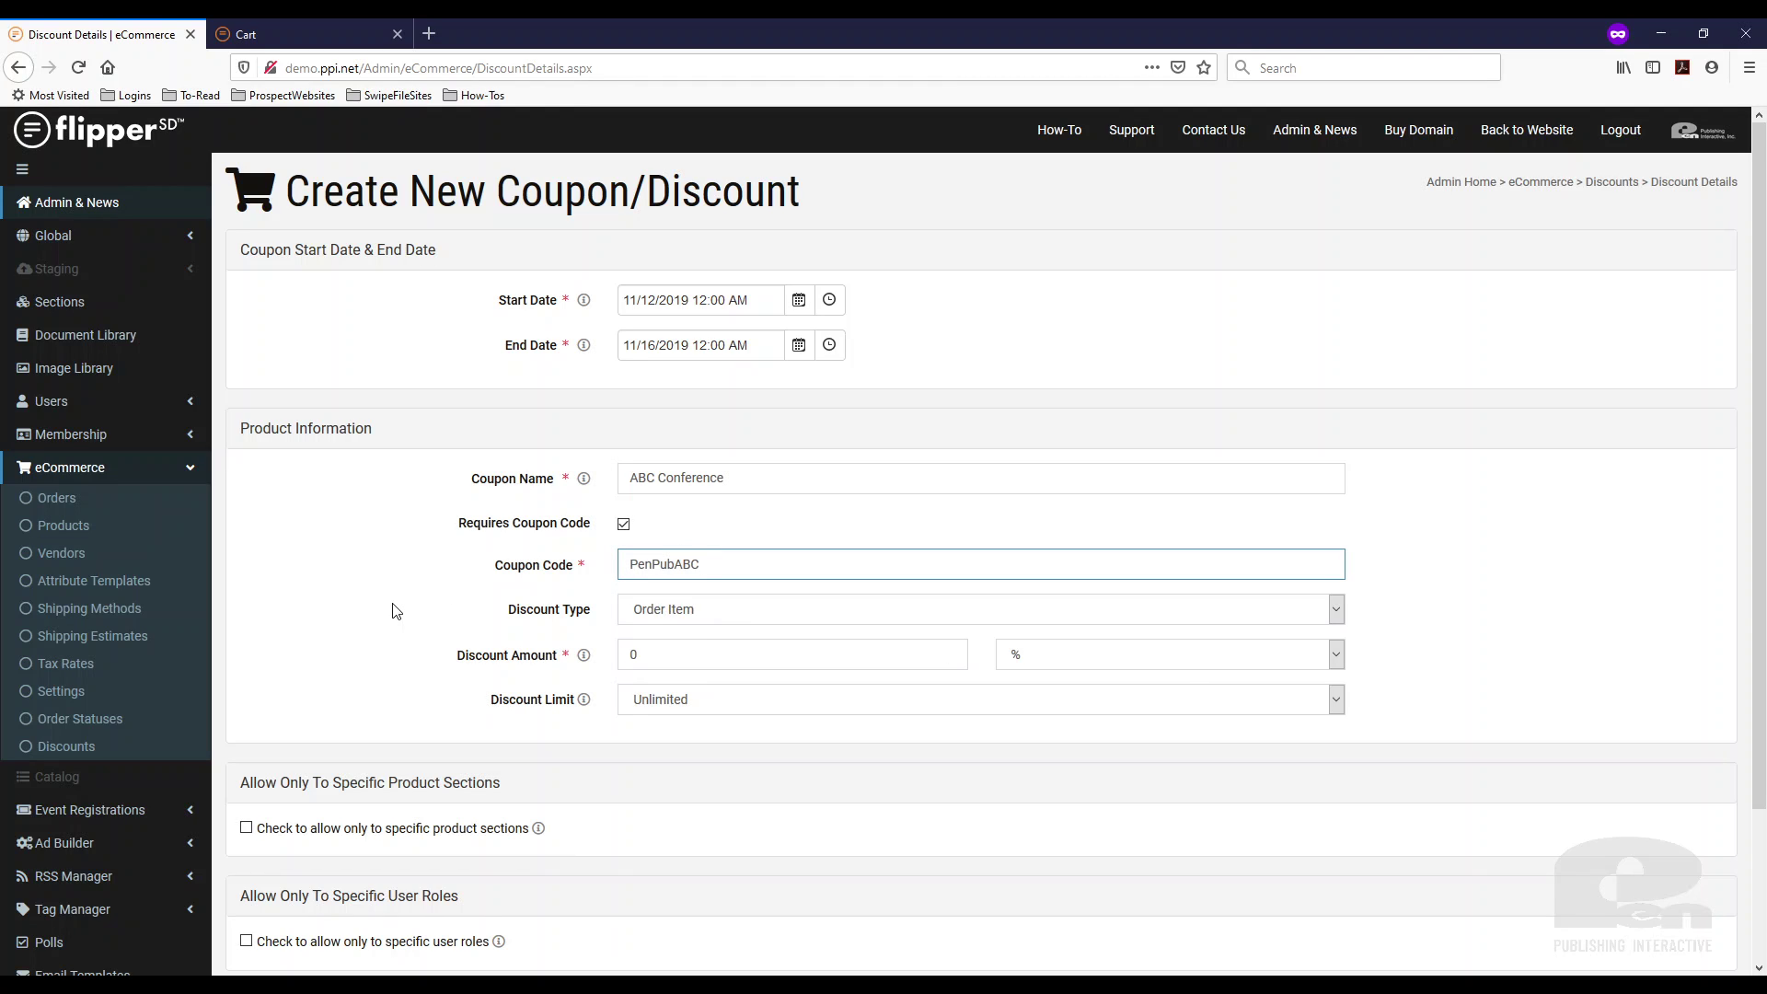
drag(732, 562, 558, 560)
click(390, 608)
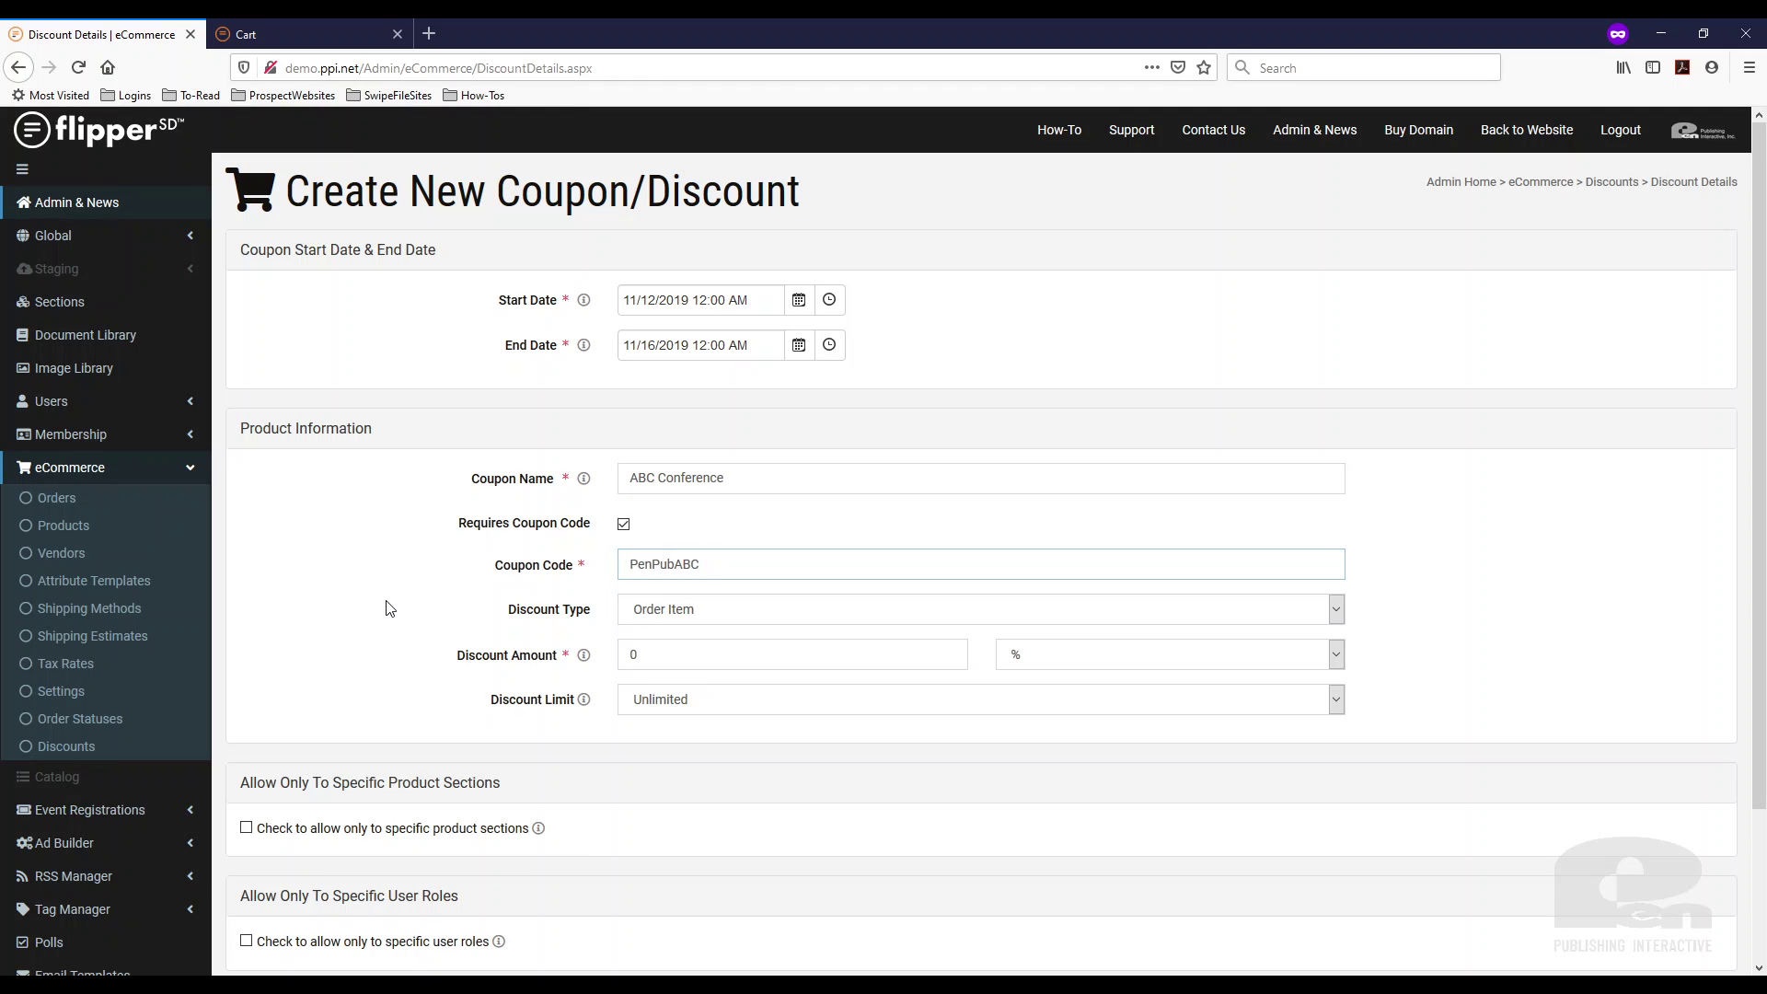
scroll(412, 608, down, 1)
scroll(411, 608, down, 2)
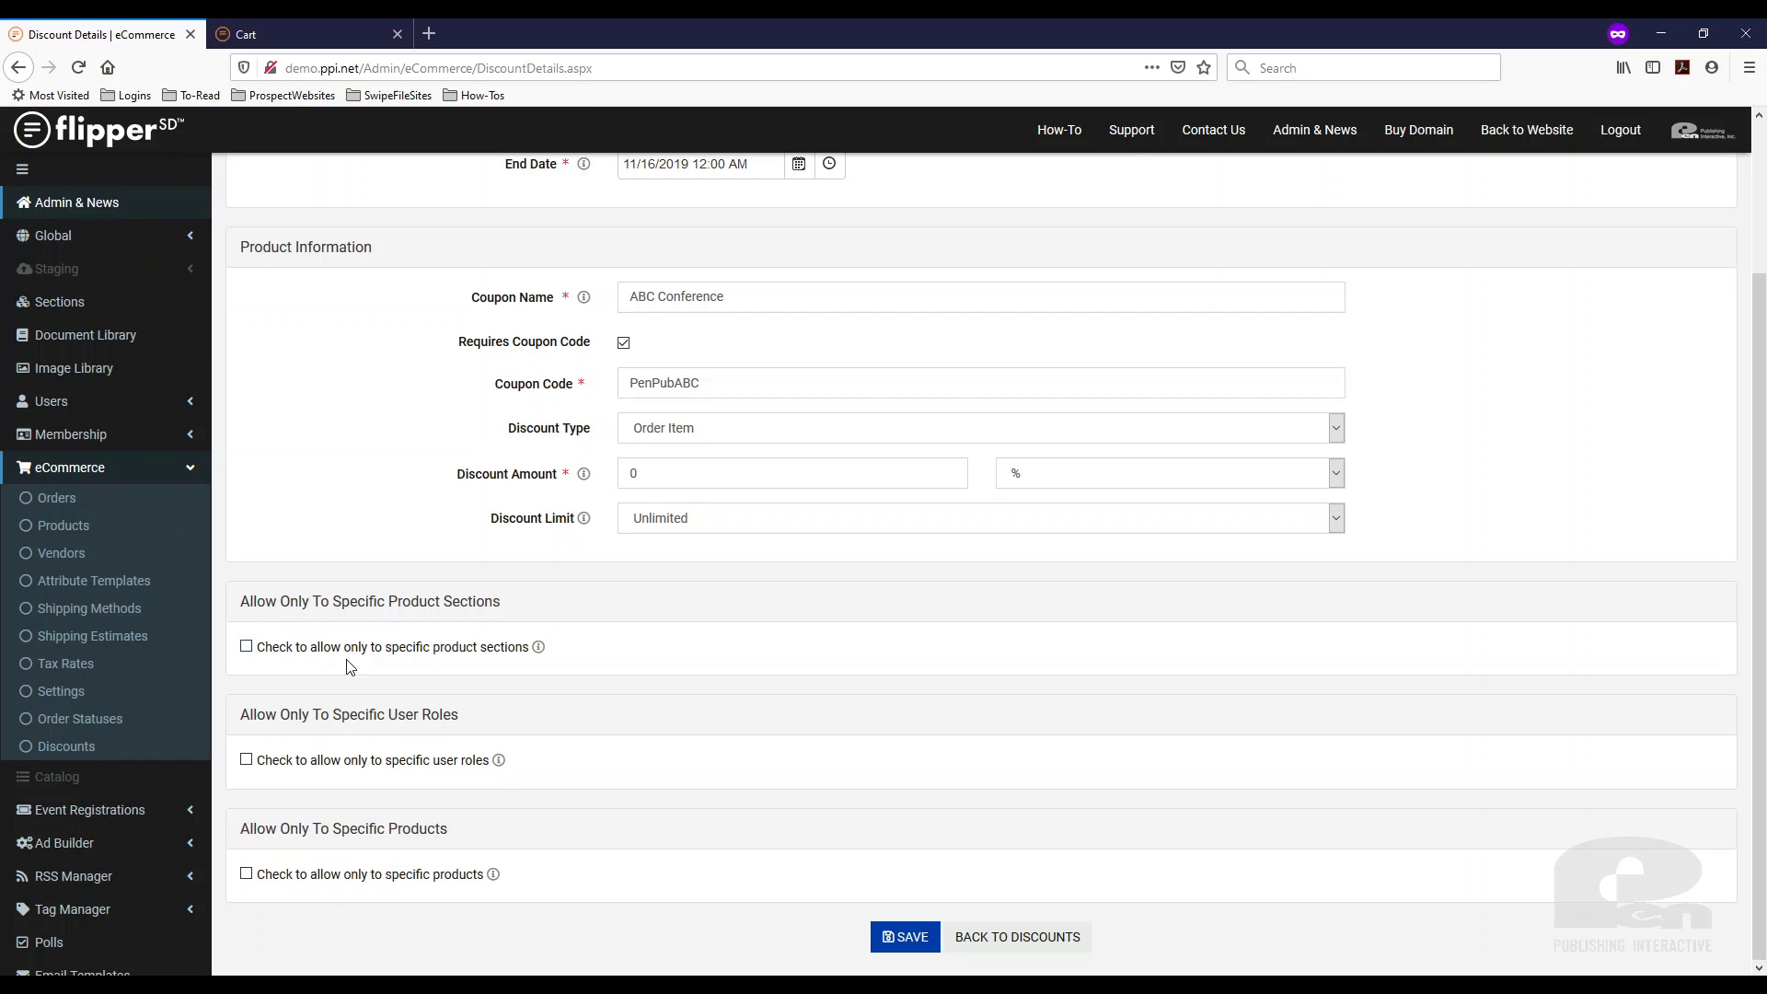
click(246, 648)
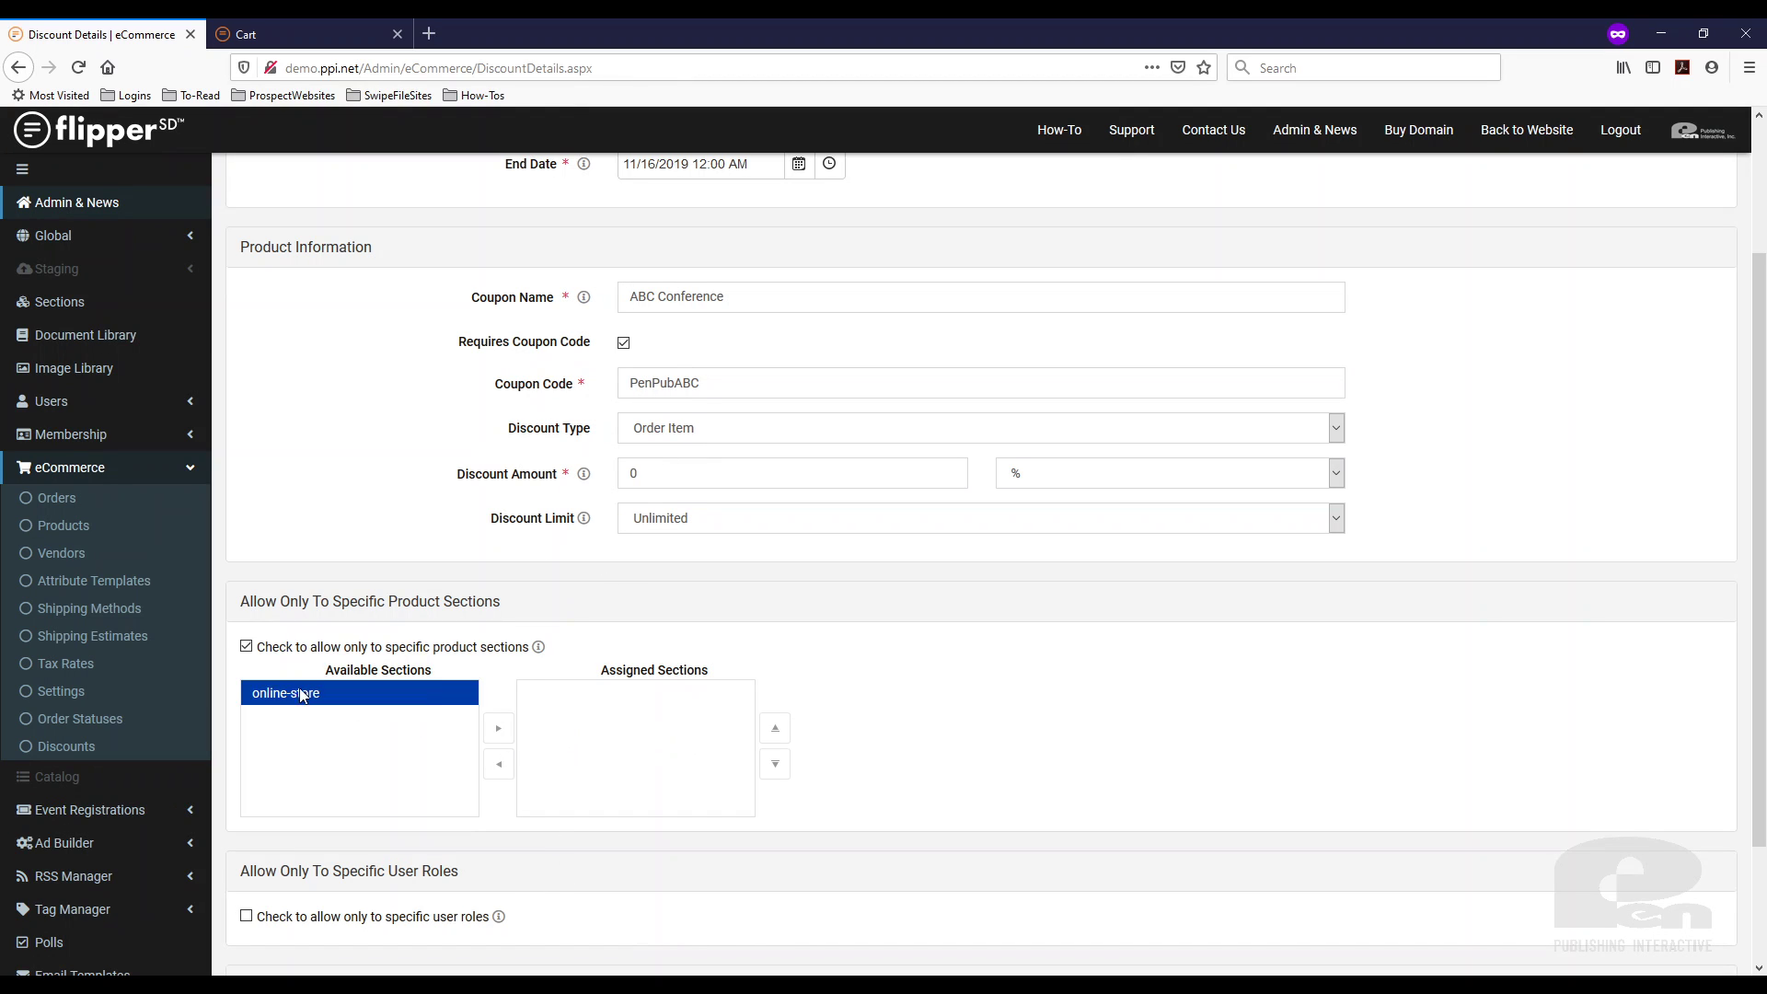
click(246, 647)
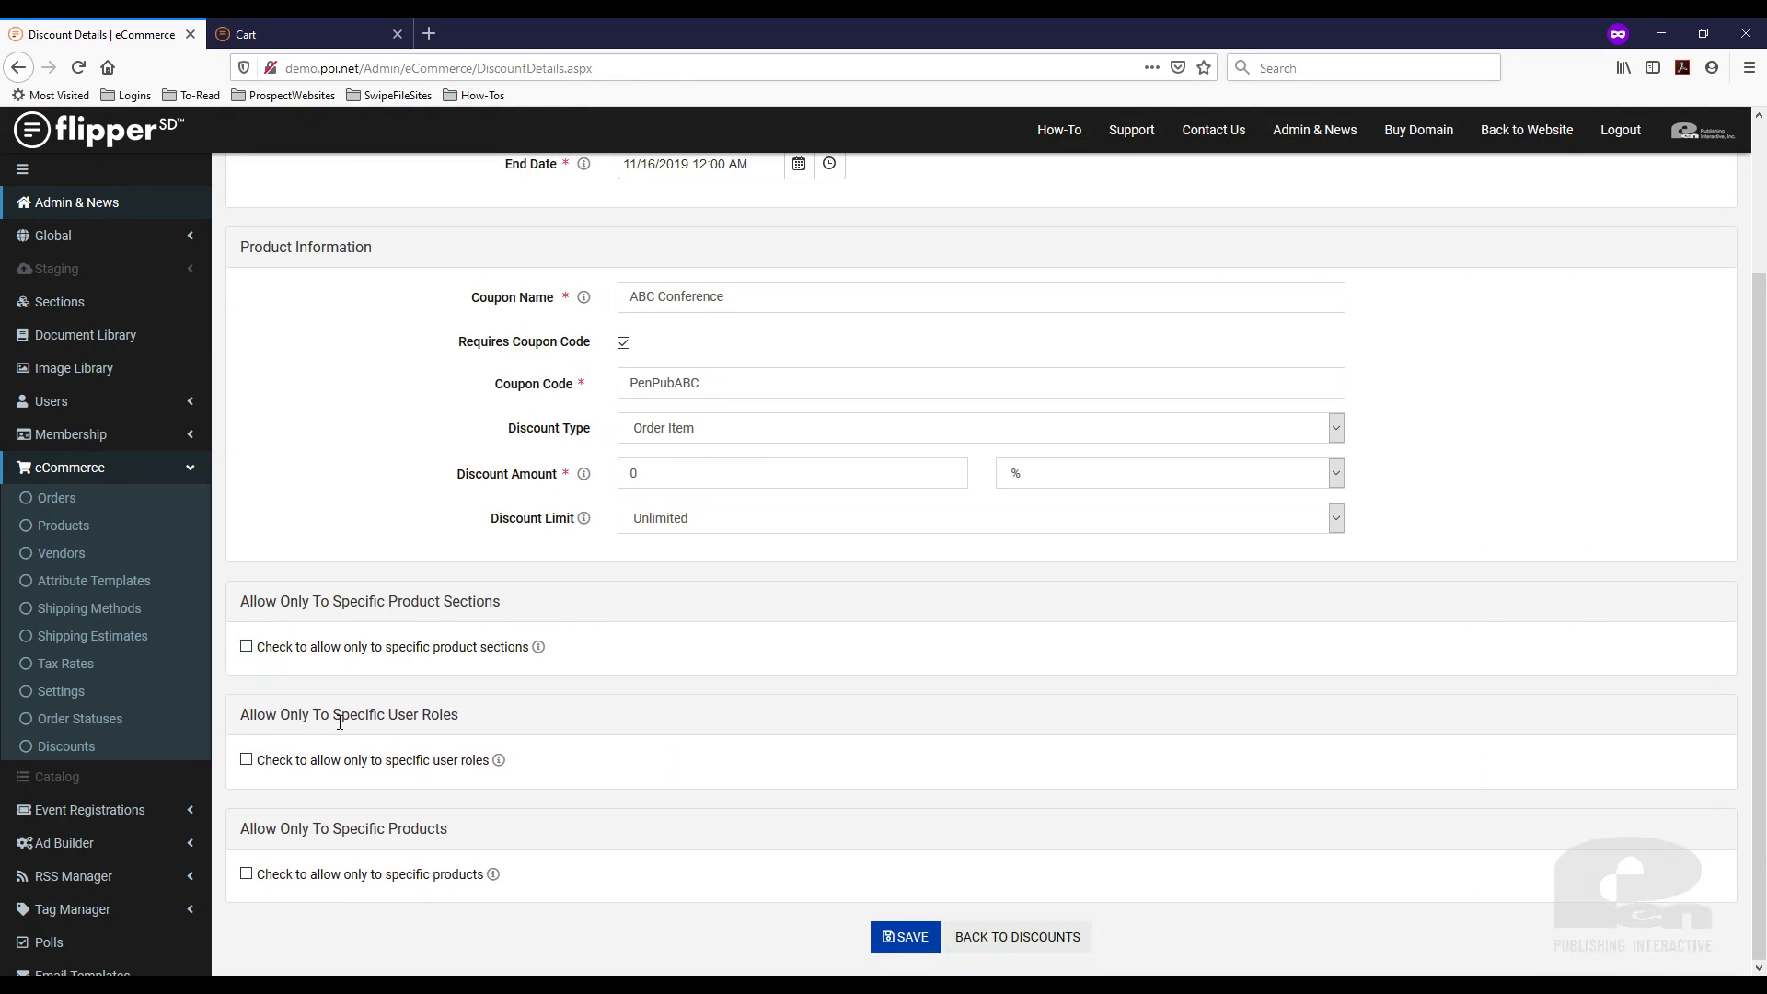
click(247, 761)
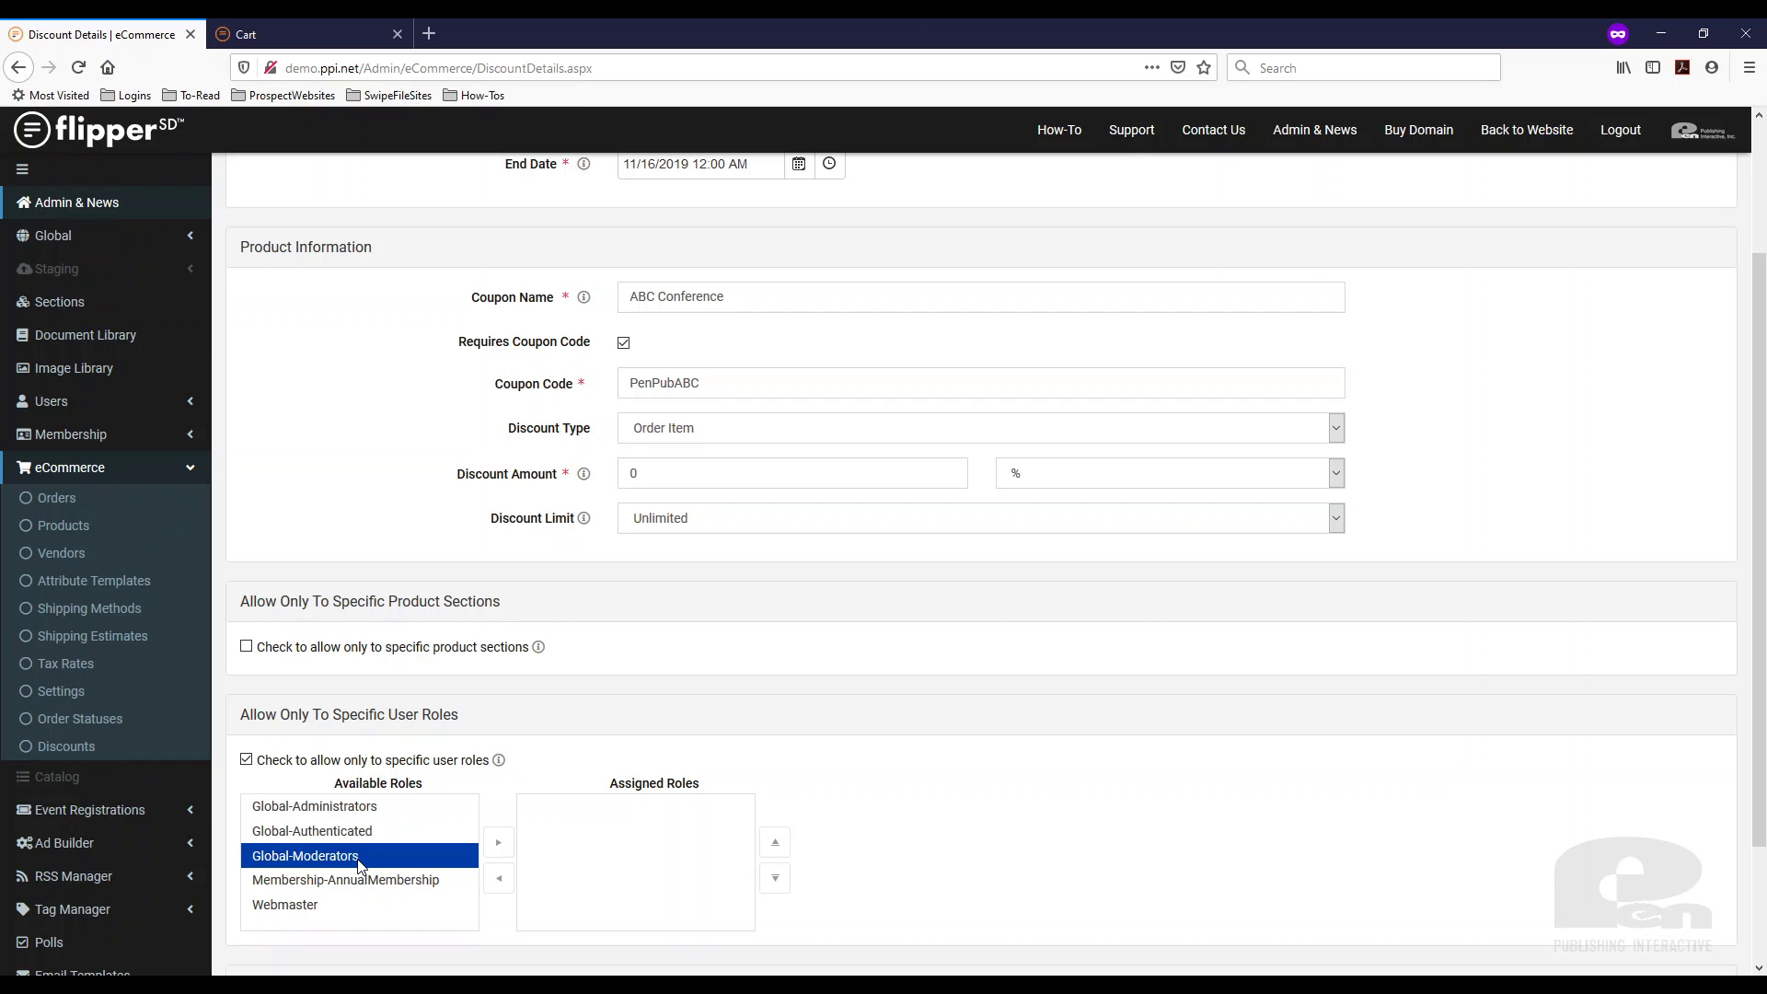
click(246, 759)
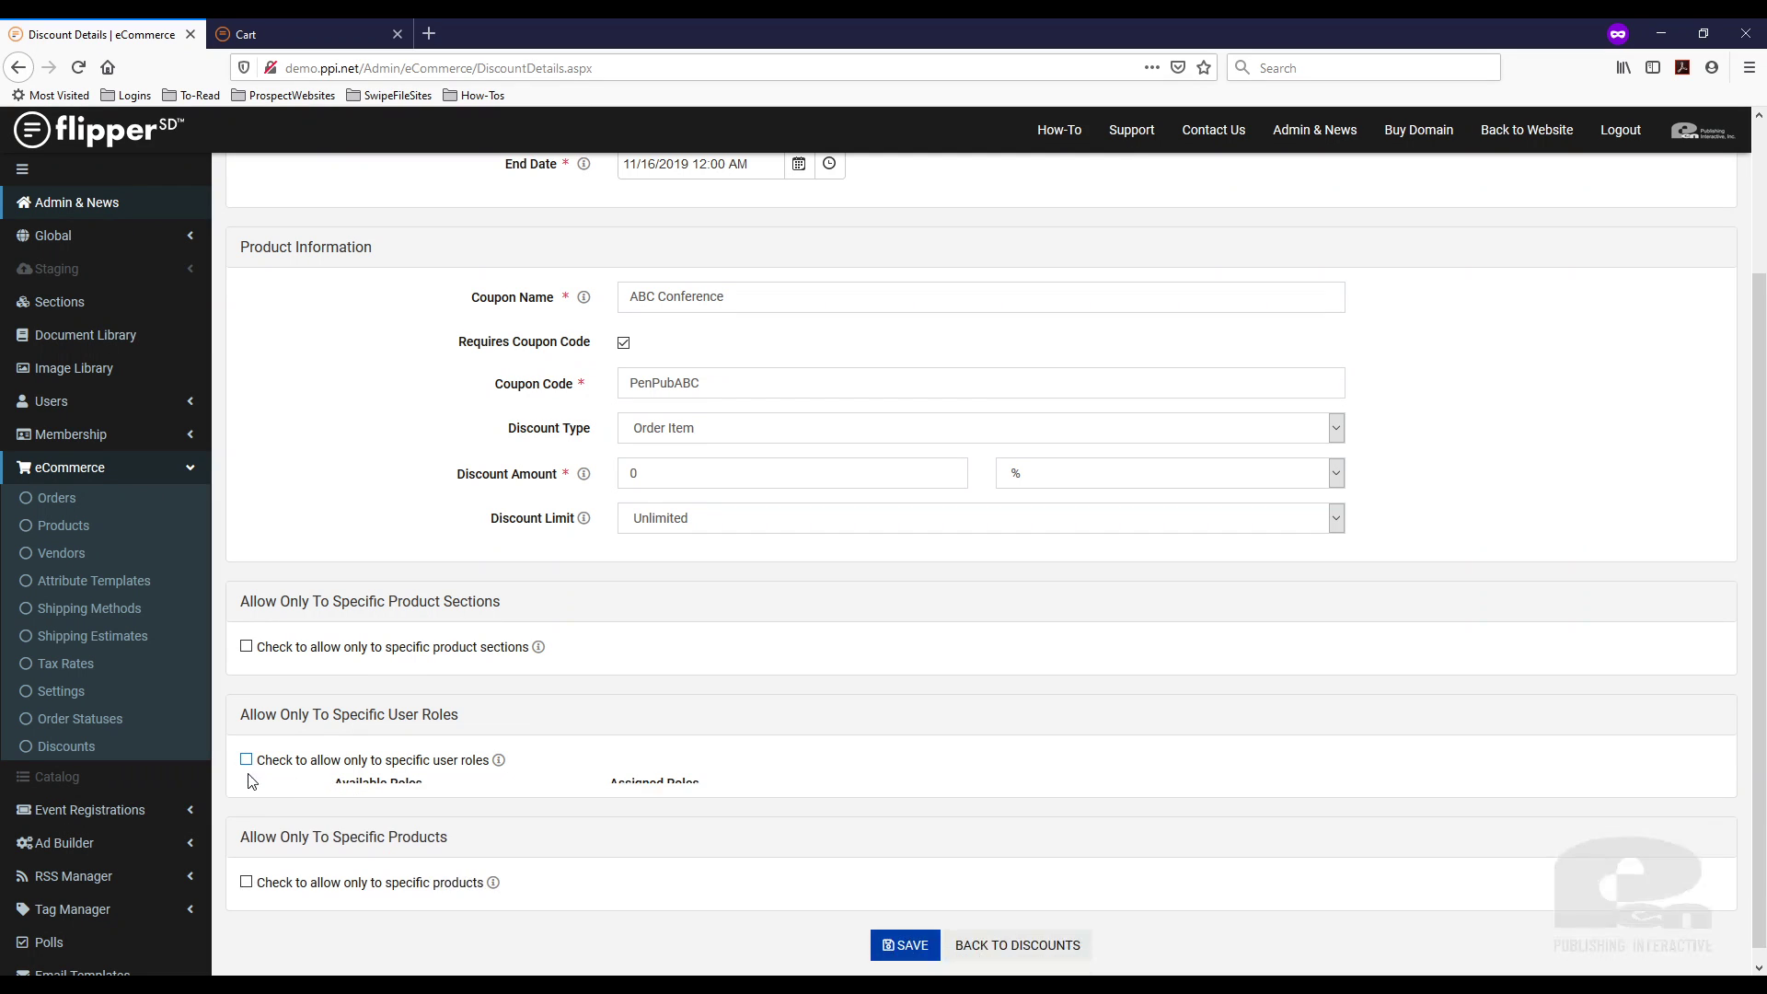
click(246, 876)
scroll(315, 908, down, 2)
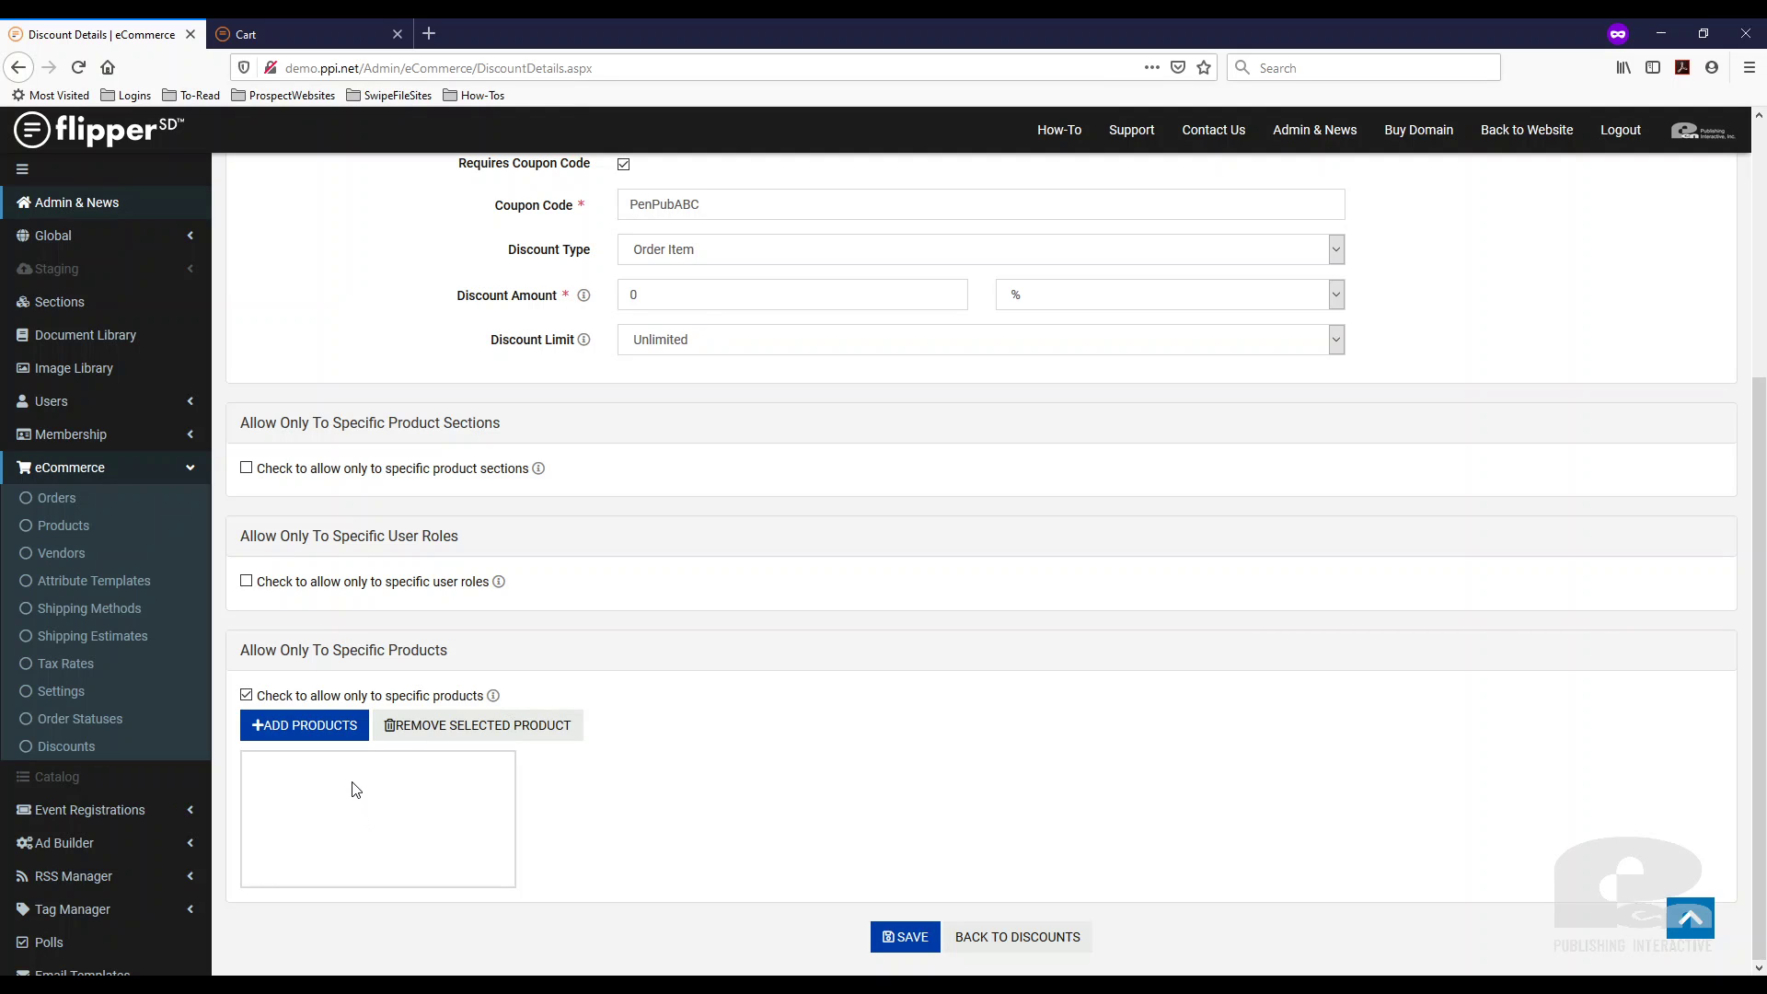
click(246, 695)
scroll(812, 841, up, 2)
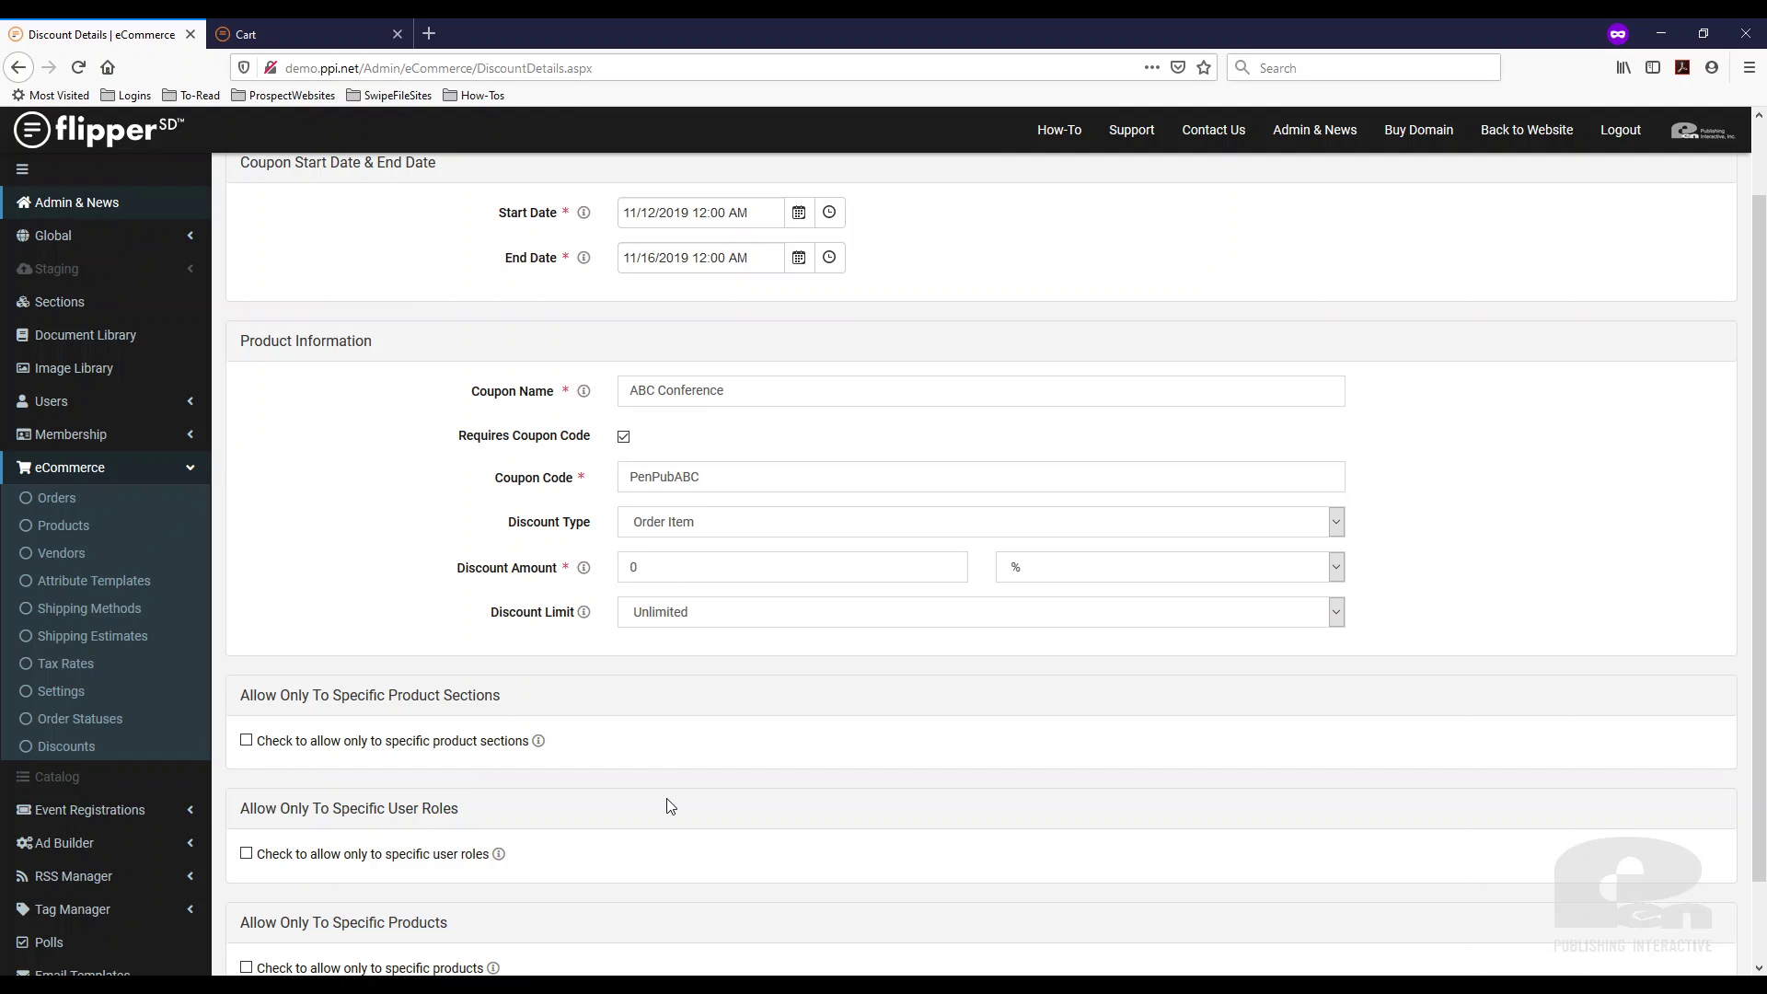
Set the discount type to Order Total, after trying Order Sub Total and Shipping Handling.
click(705, 522)
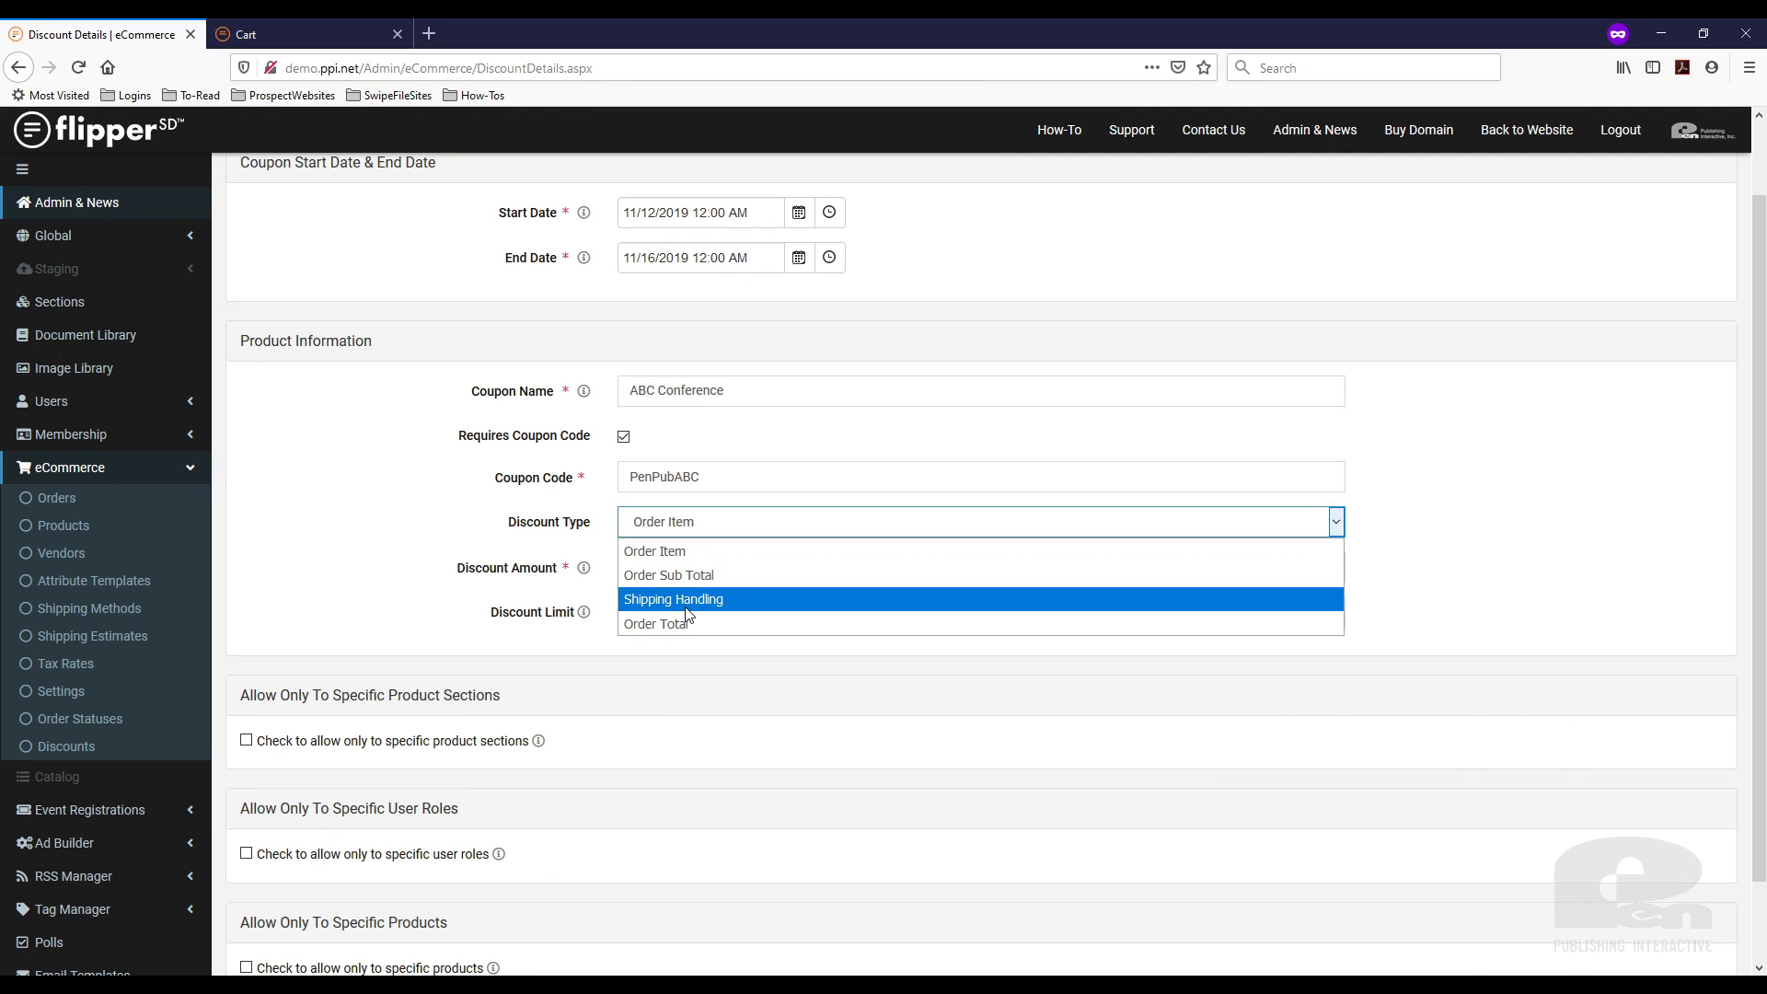
click(692, 573)
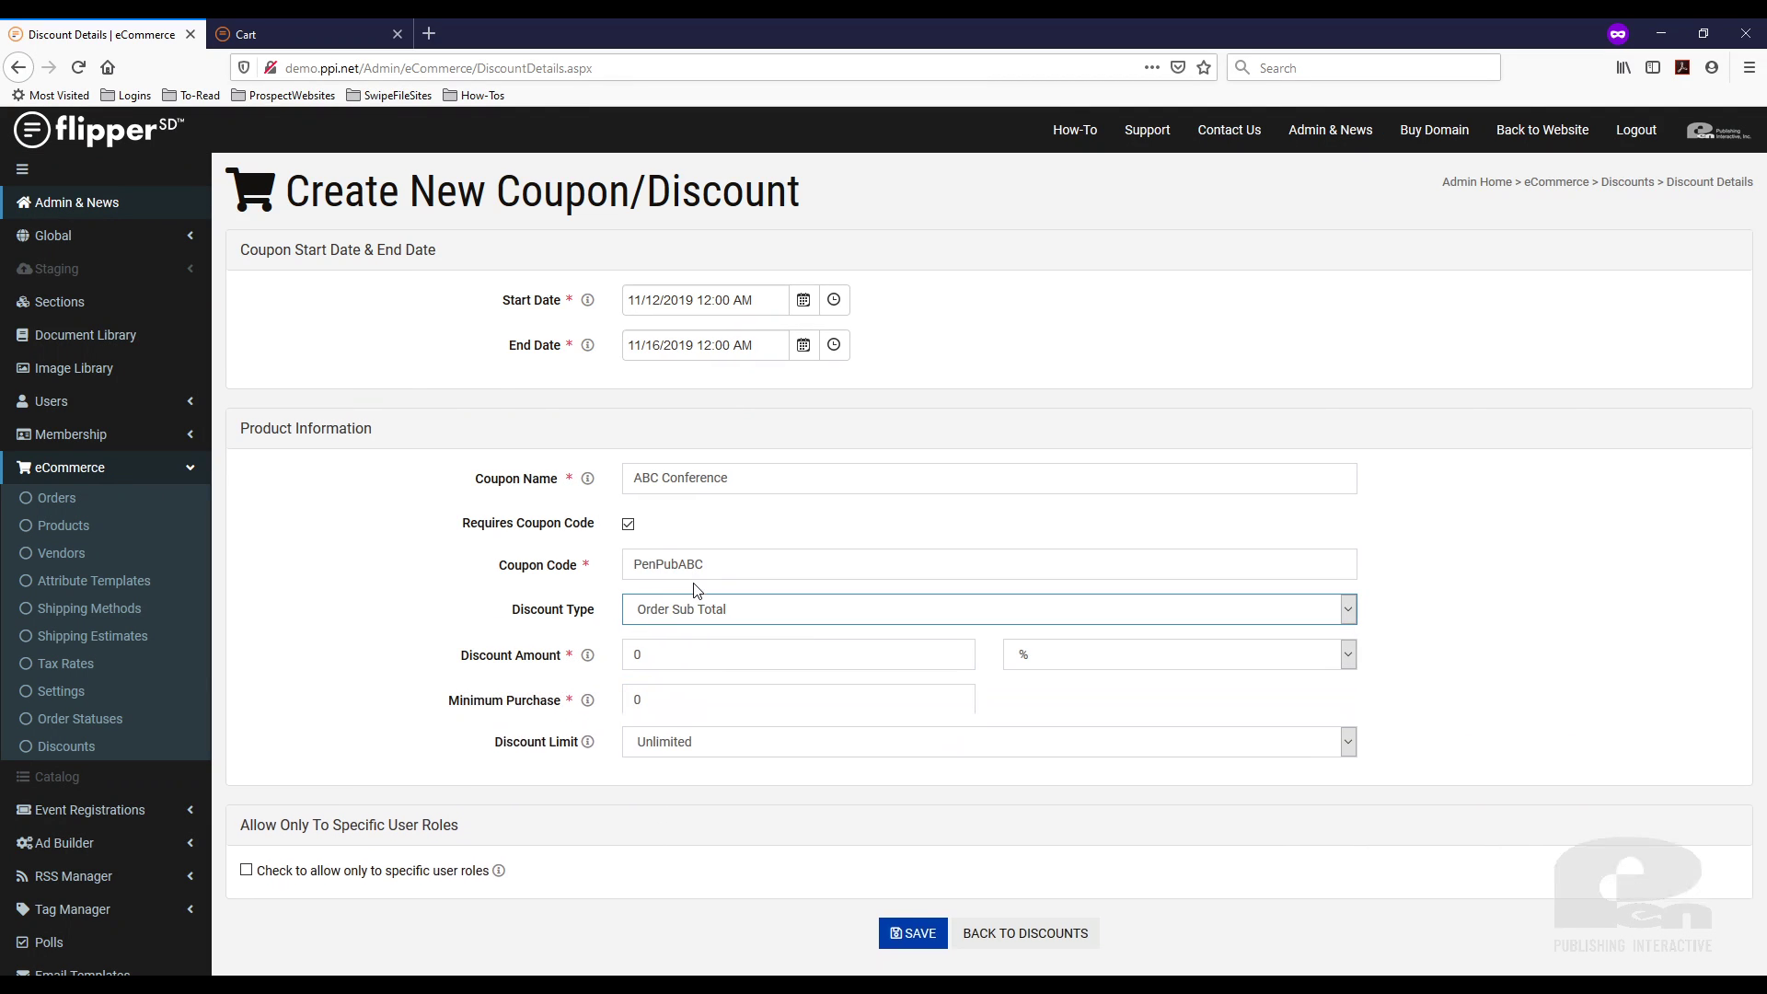
click(709, 626)
click(695, 683)
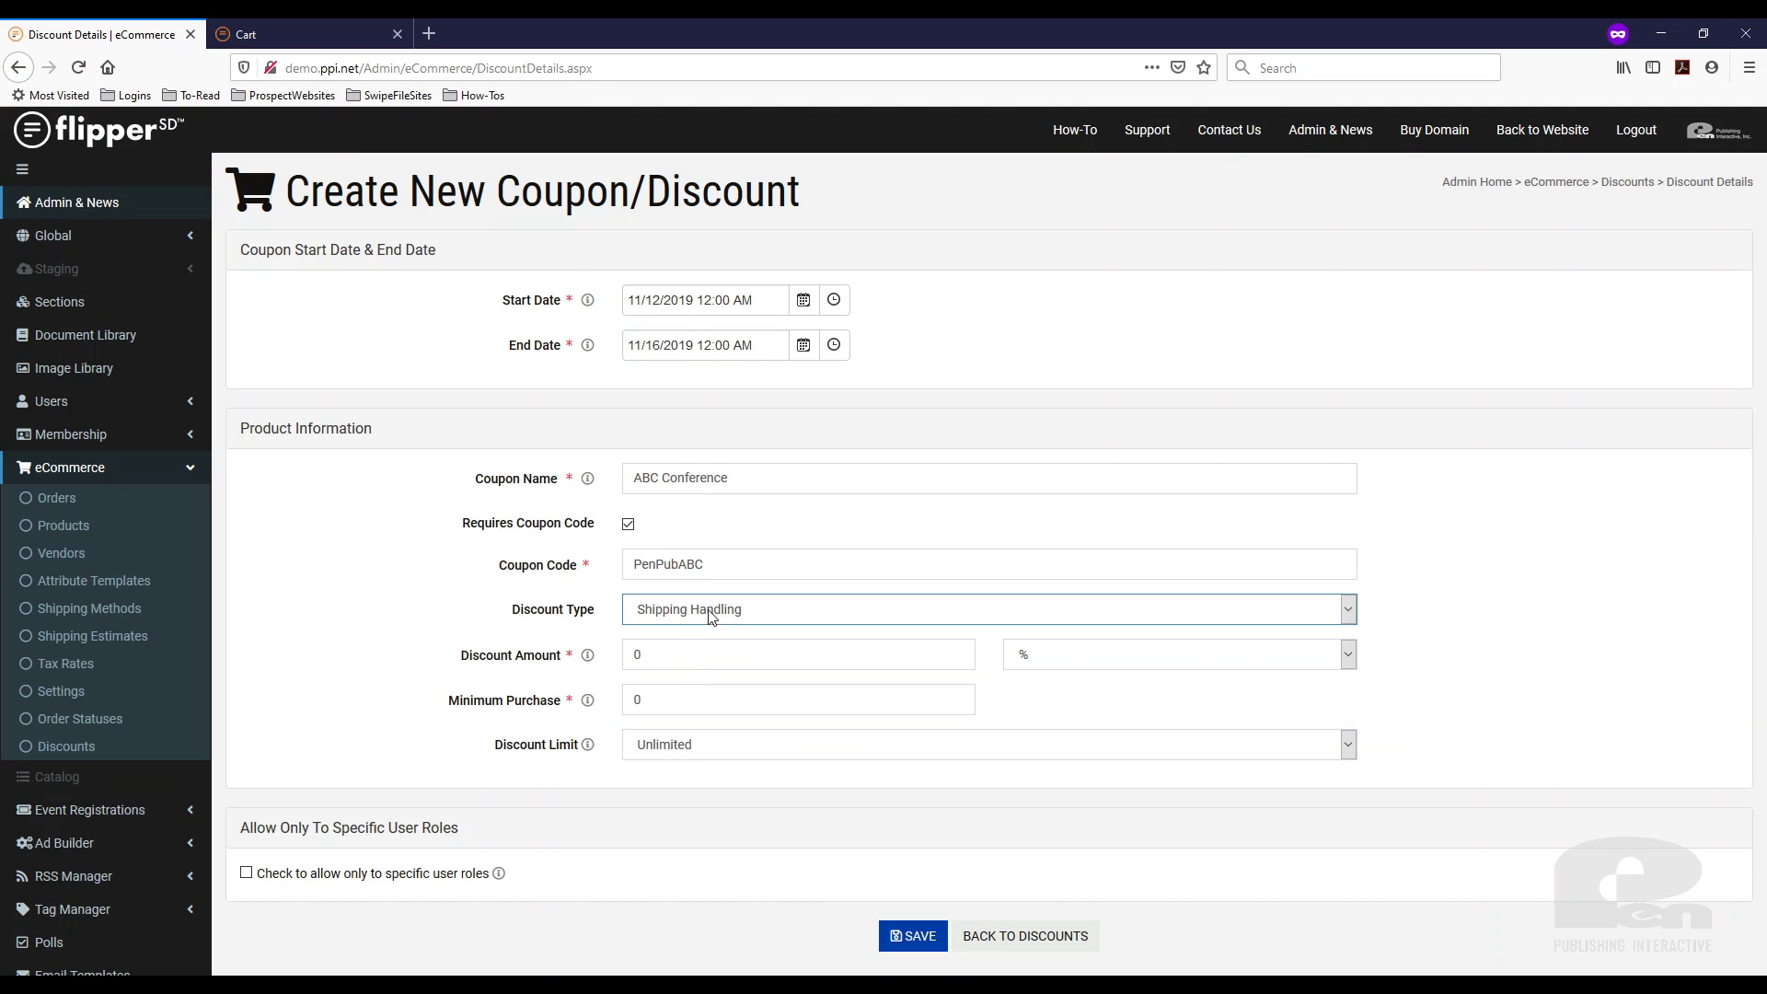
click(692, 613)
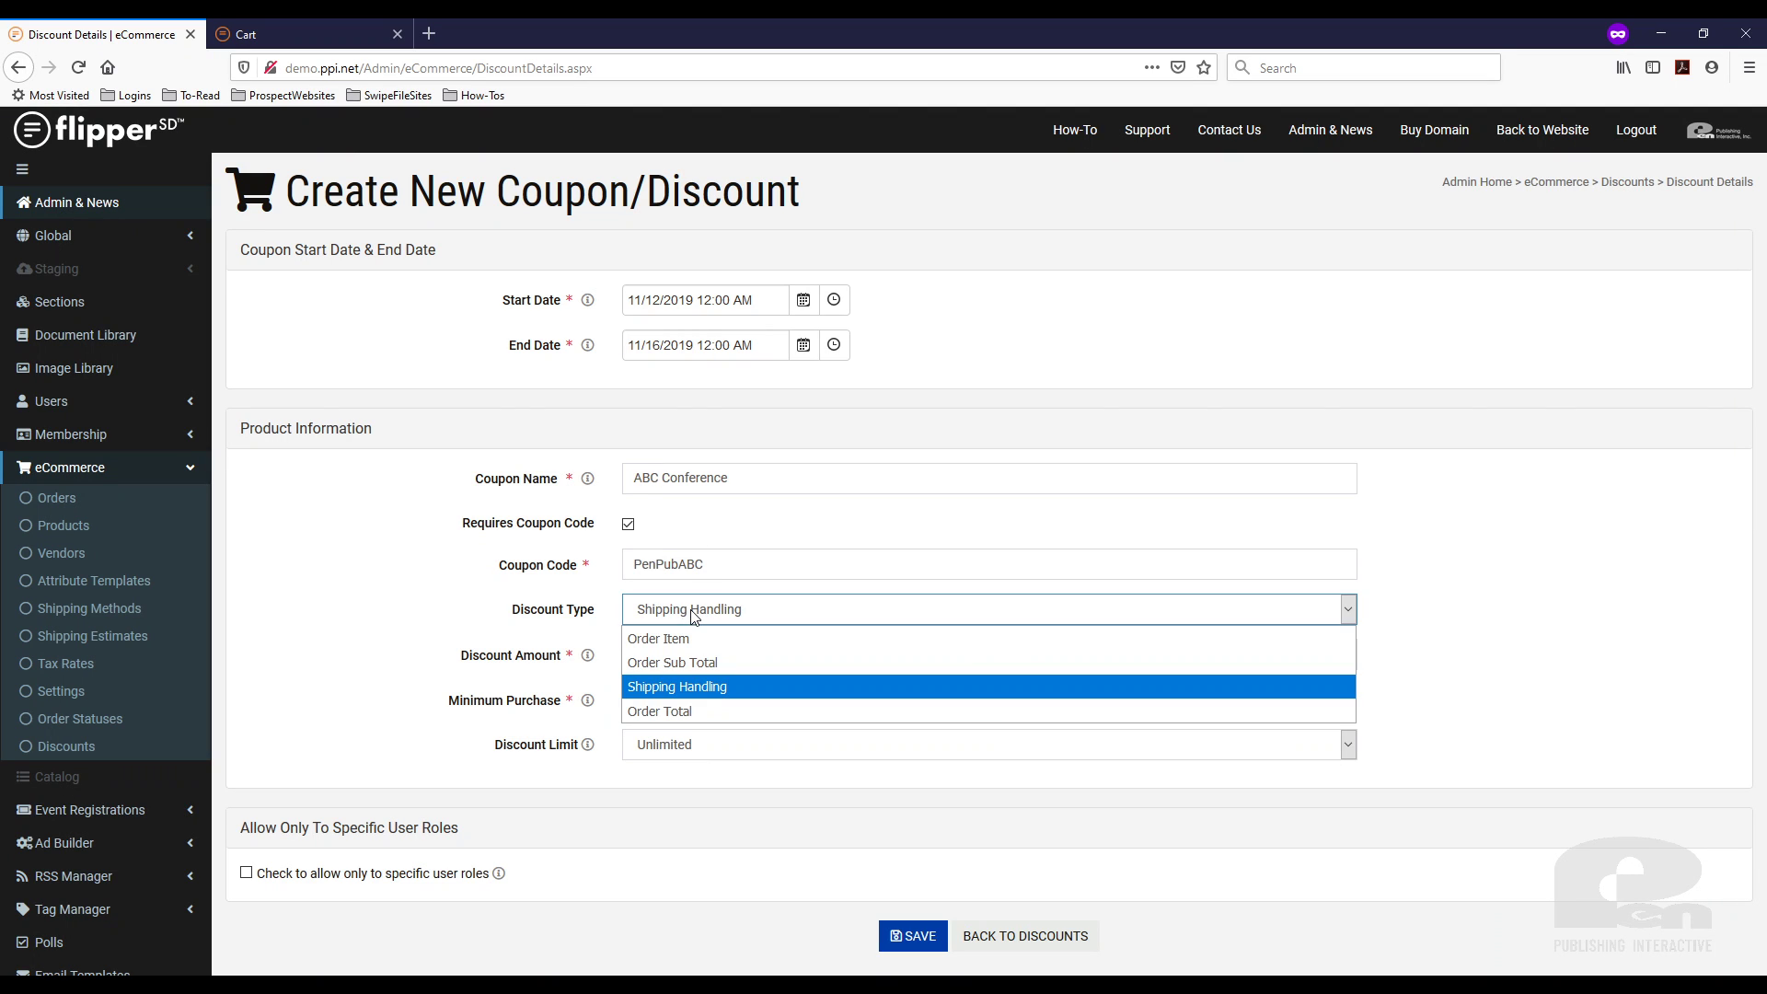
click(686, 716)
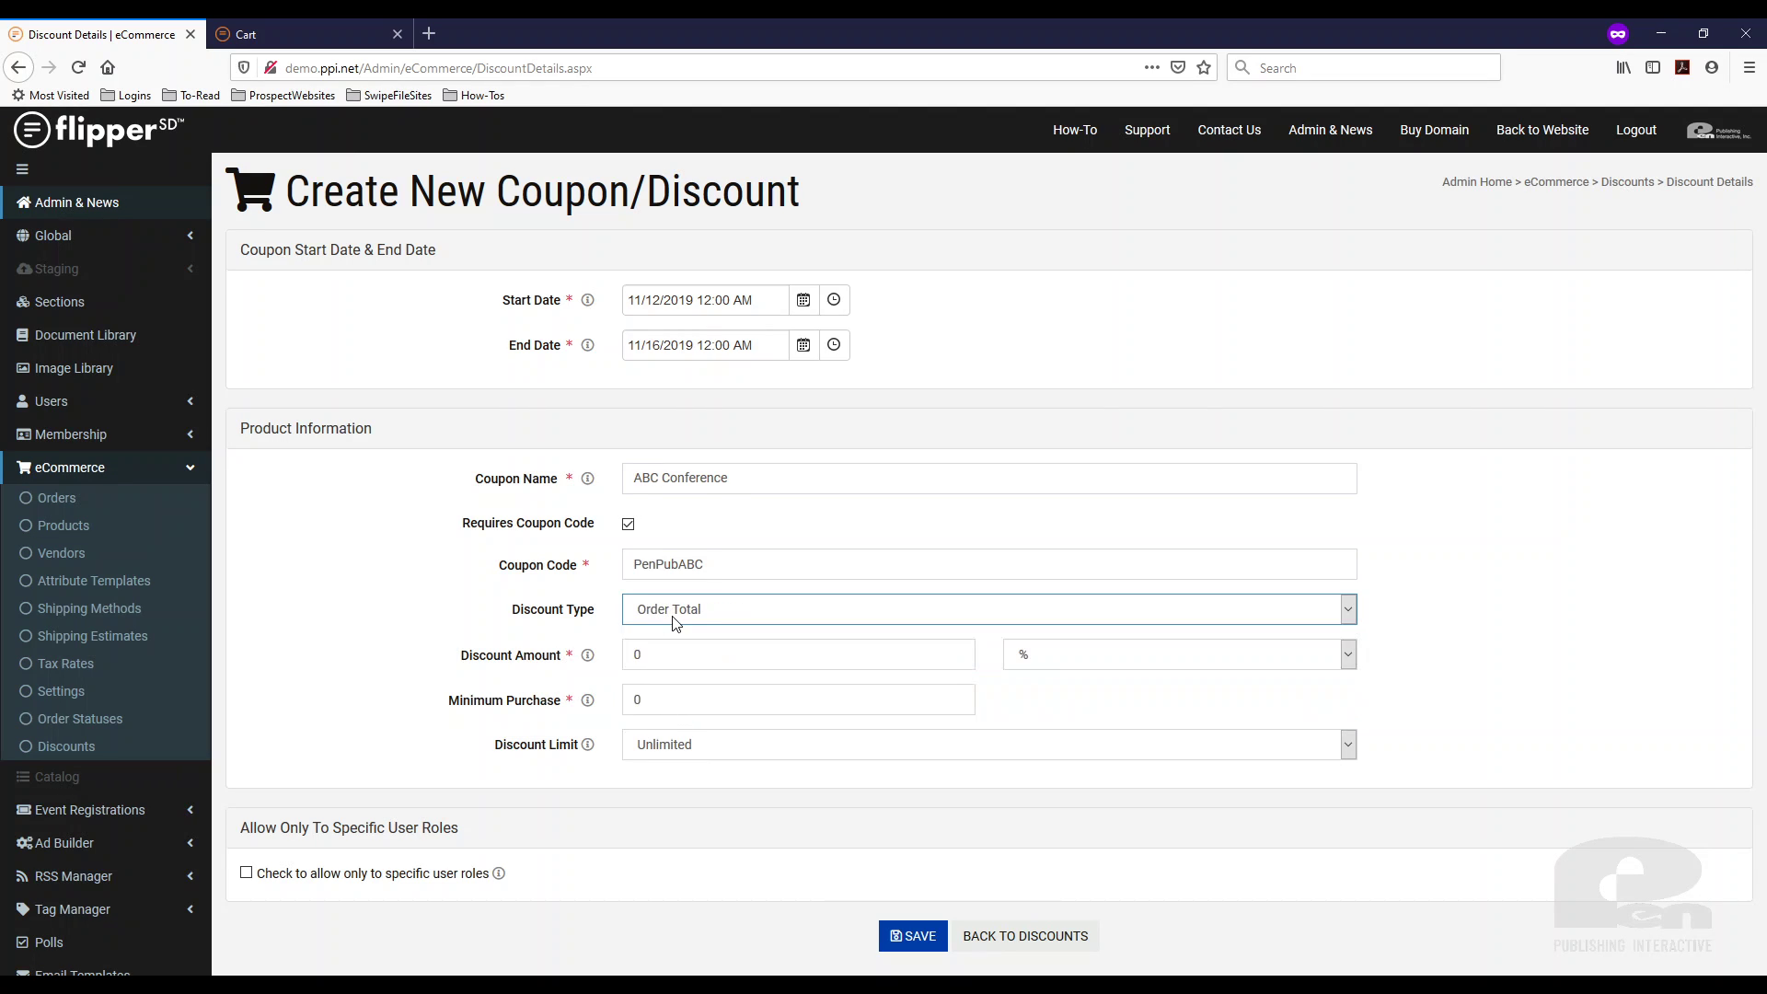
Give the coupon a 5 % discount amount with a minimum purchase of 20.
double_click(685, 668)
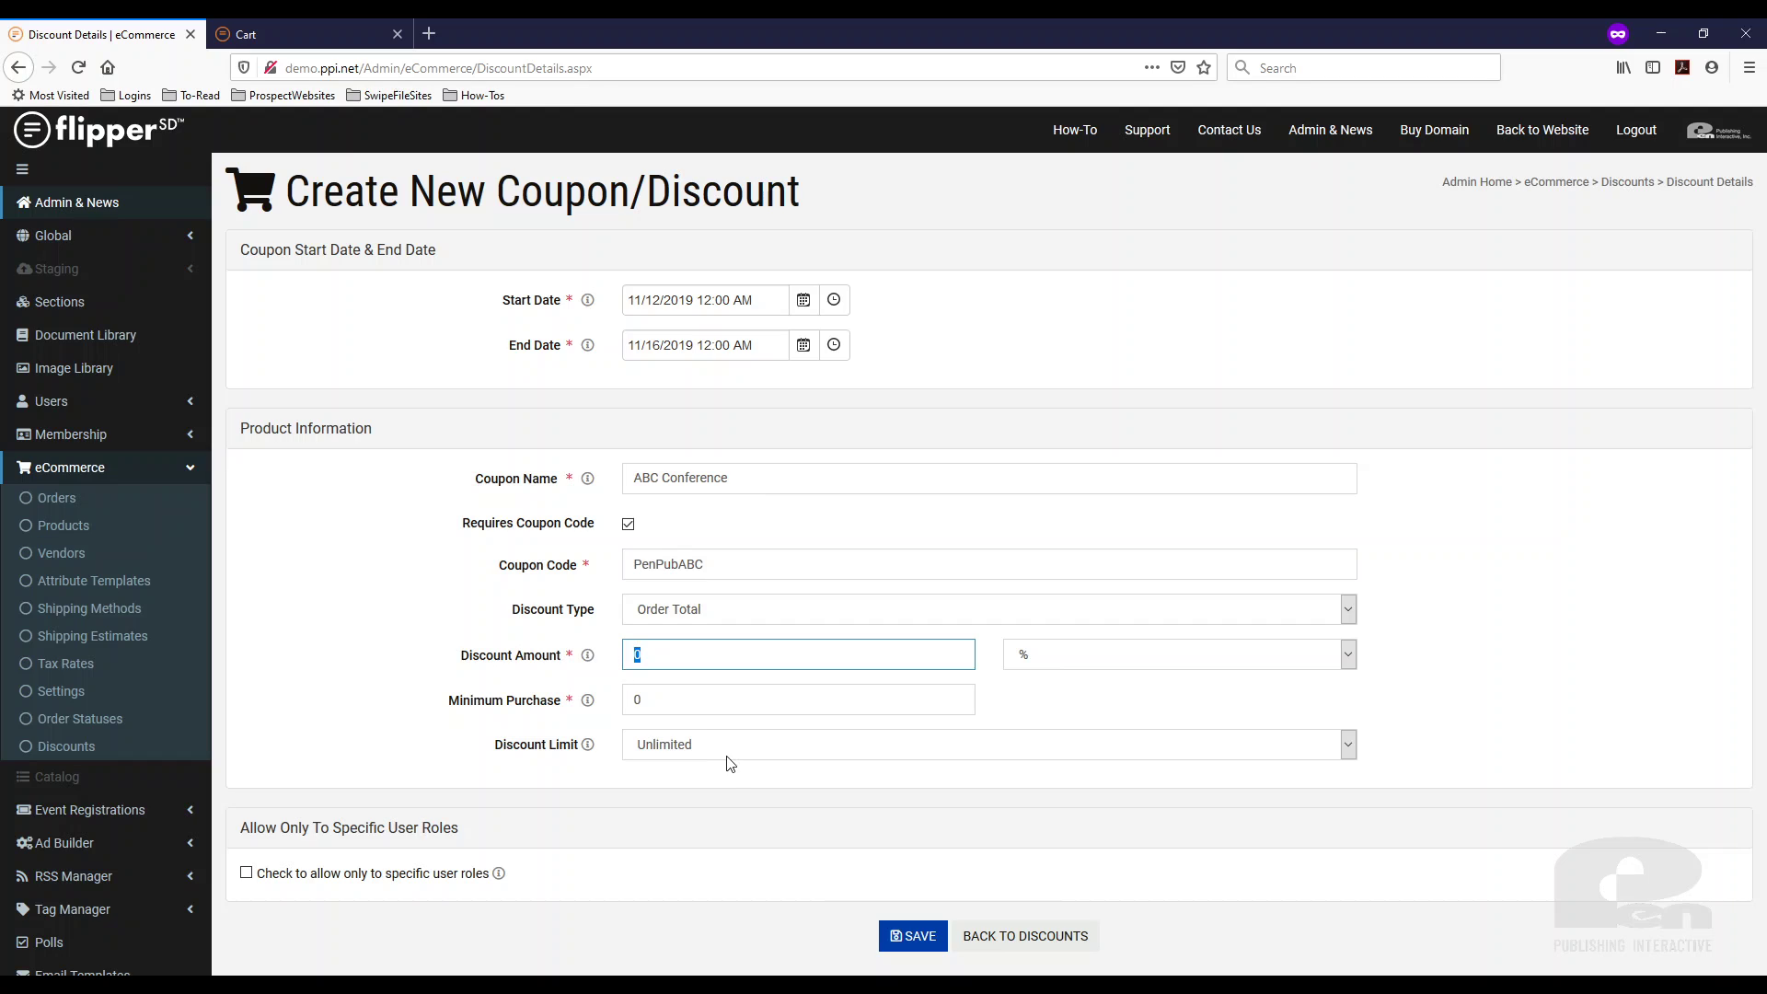
click(1176, 655)
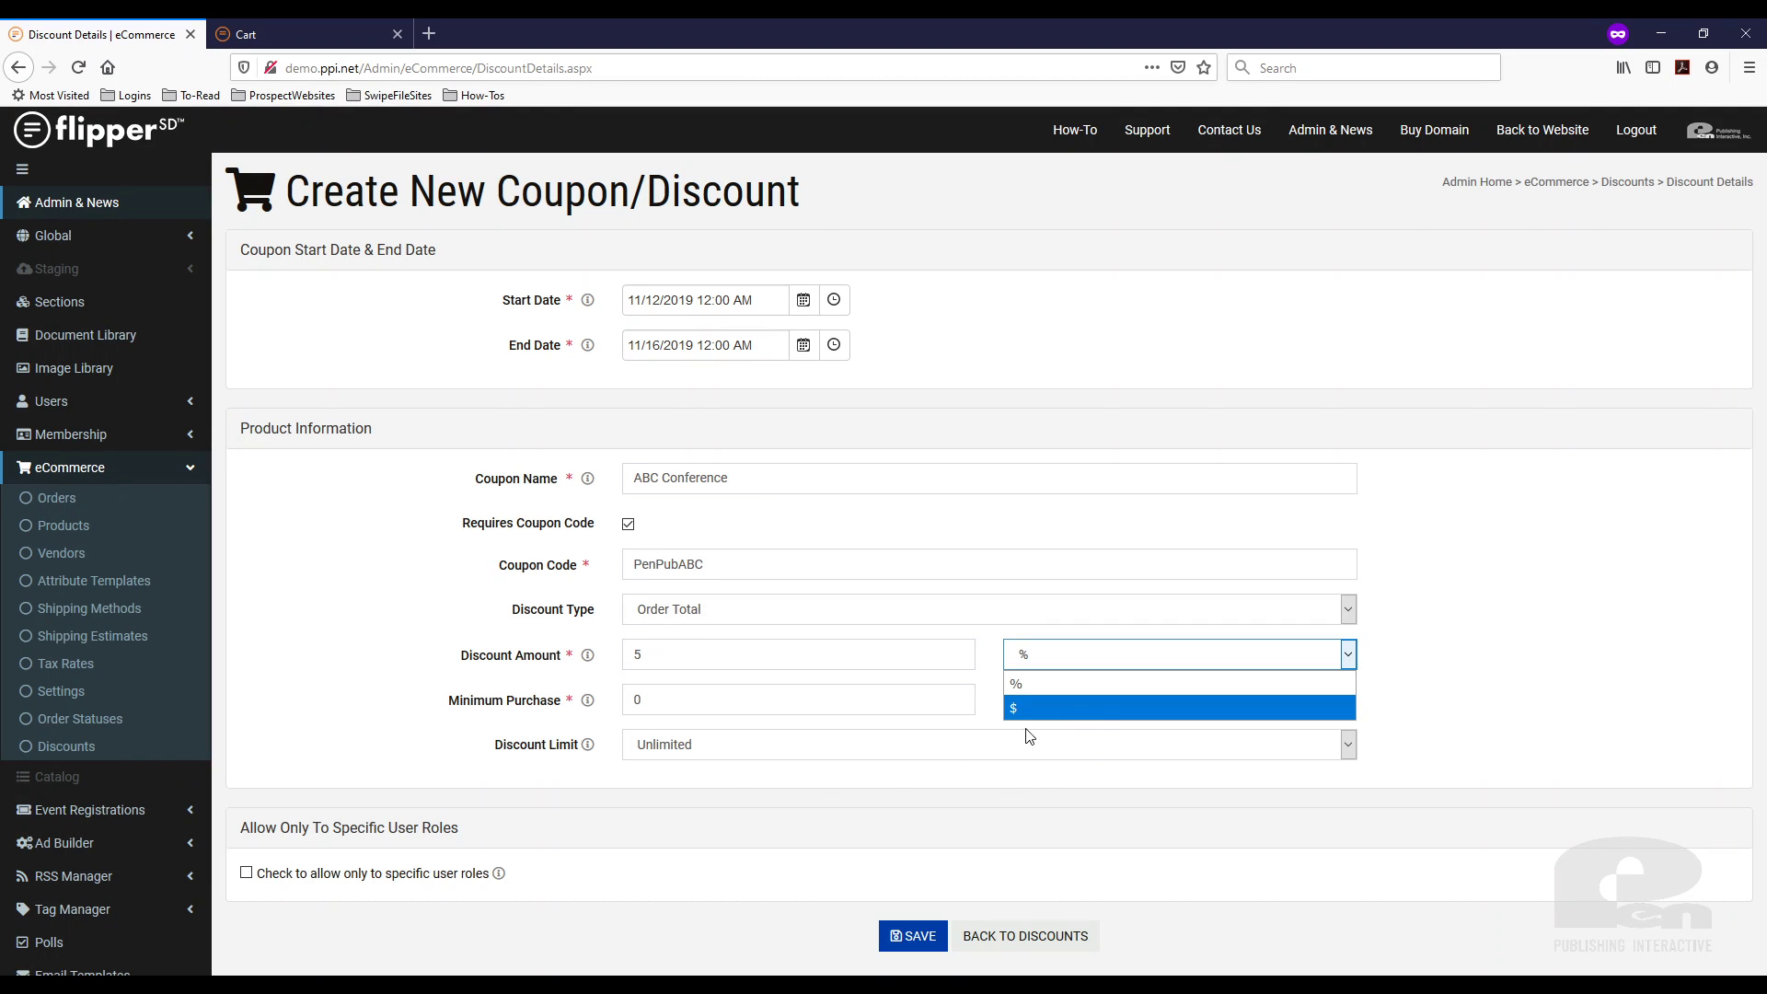
click(992, 709)
key(Tab)
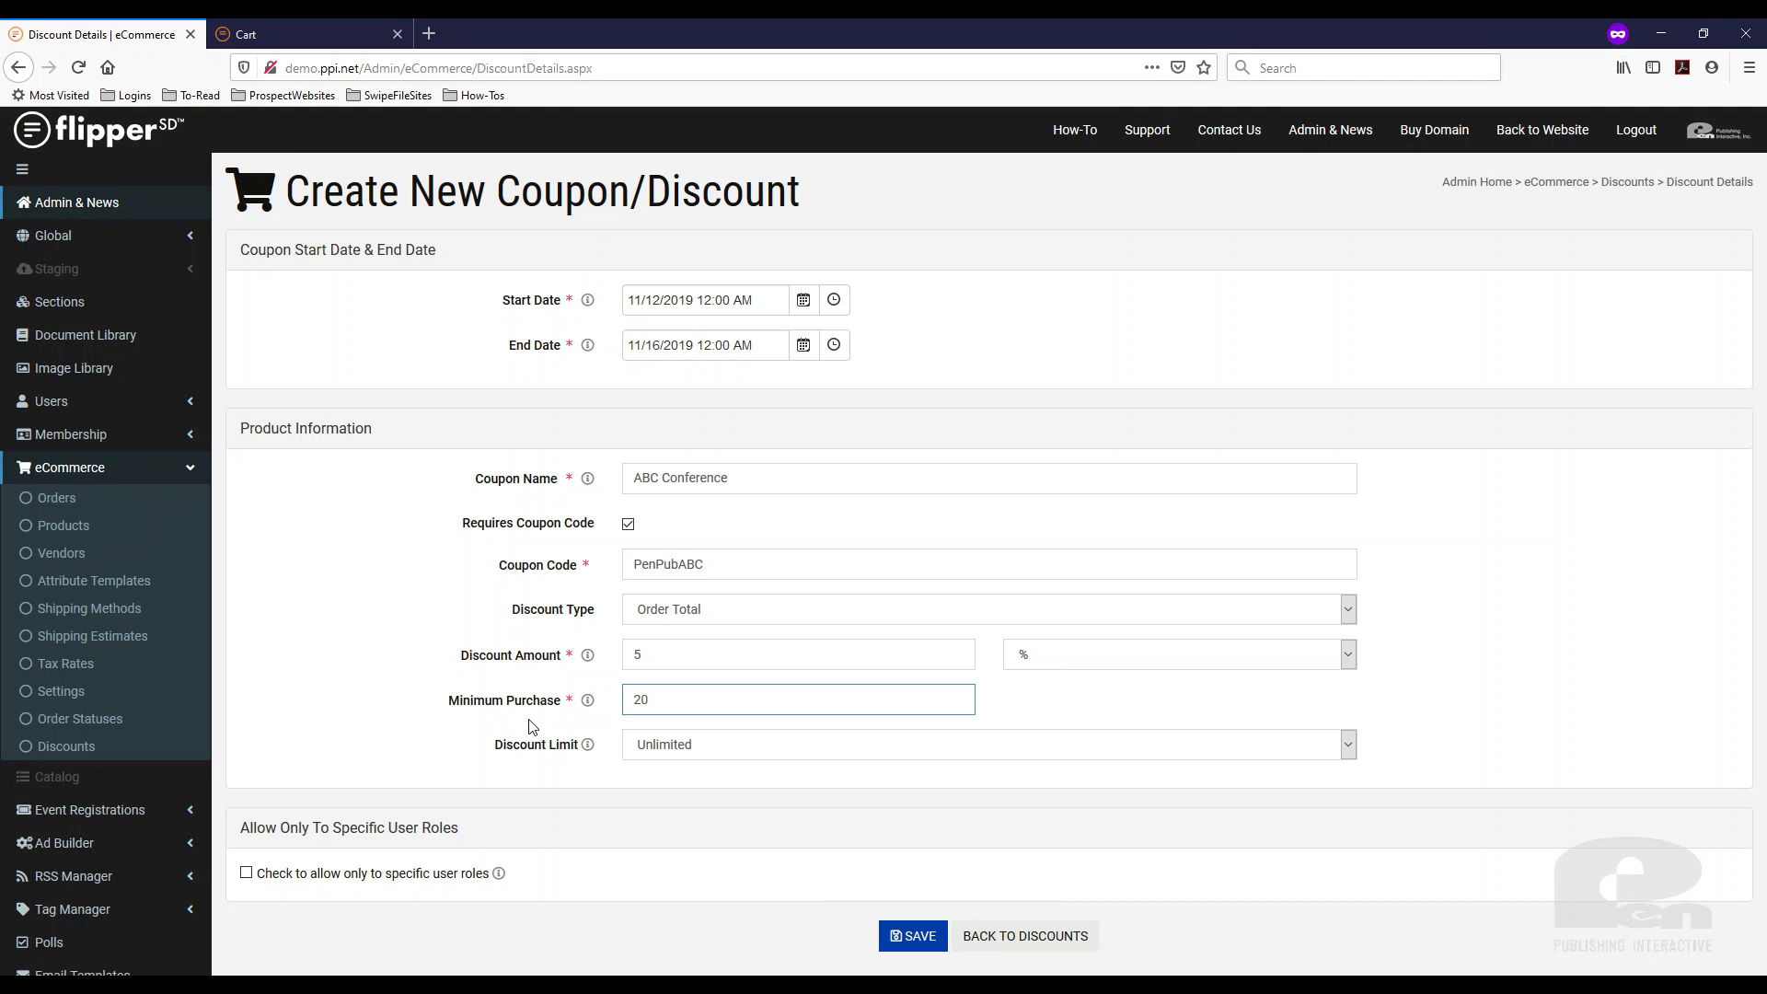
click(465, 728)
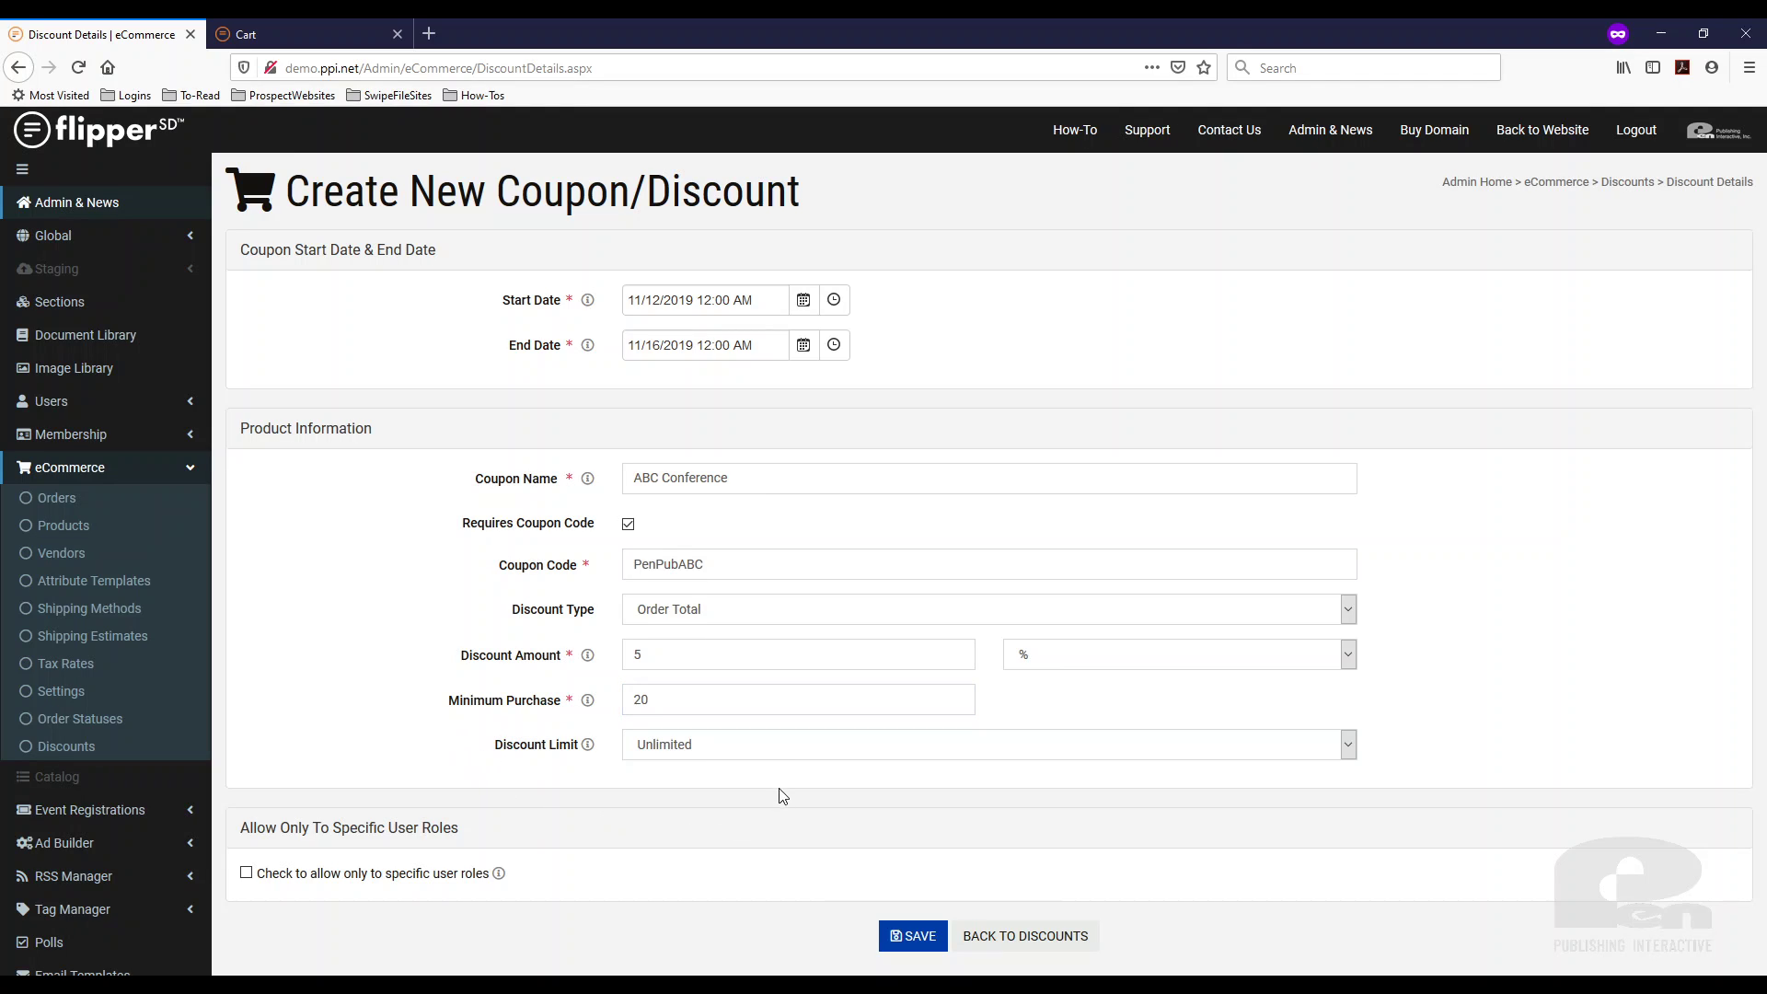
click(789, 746)
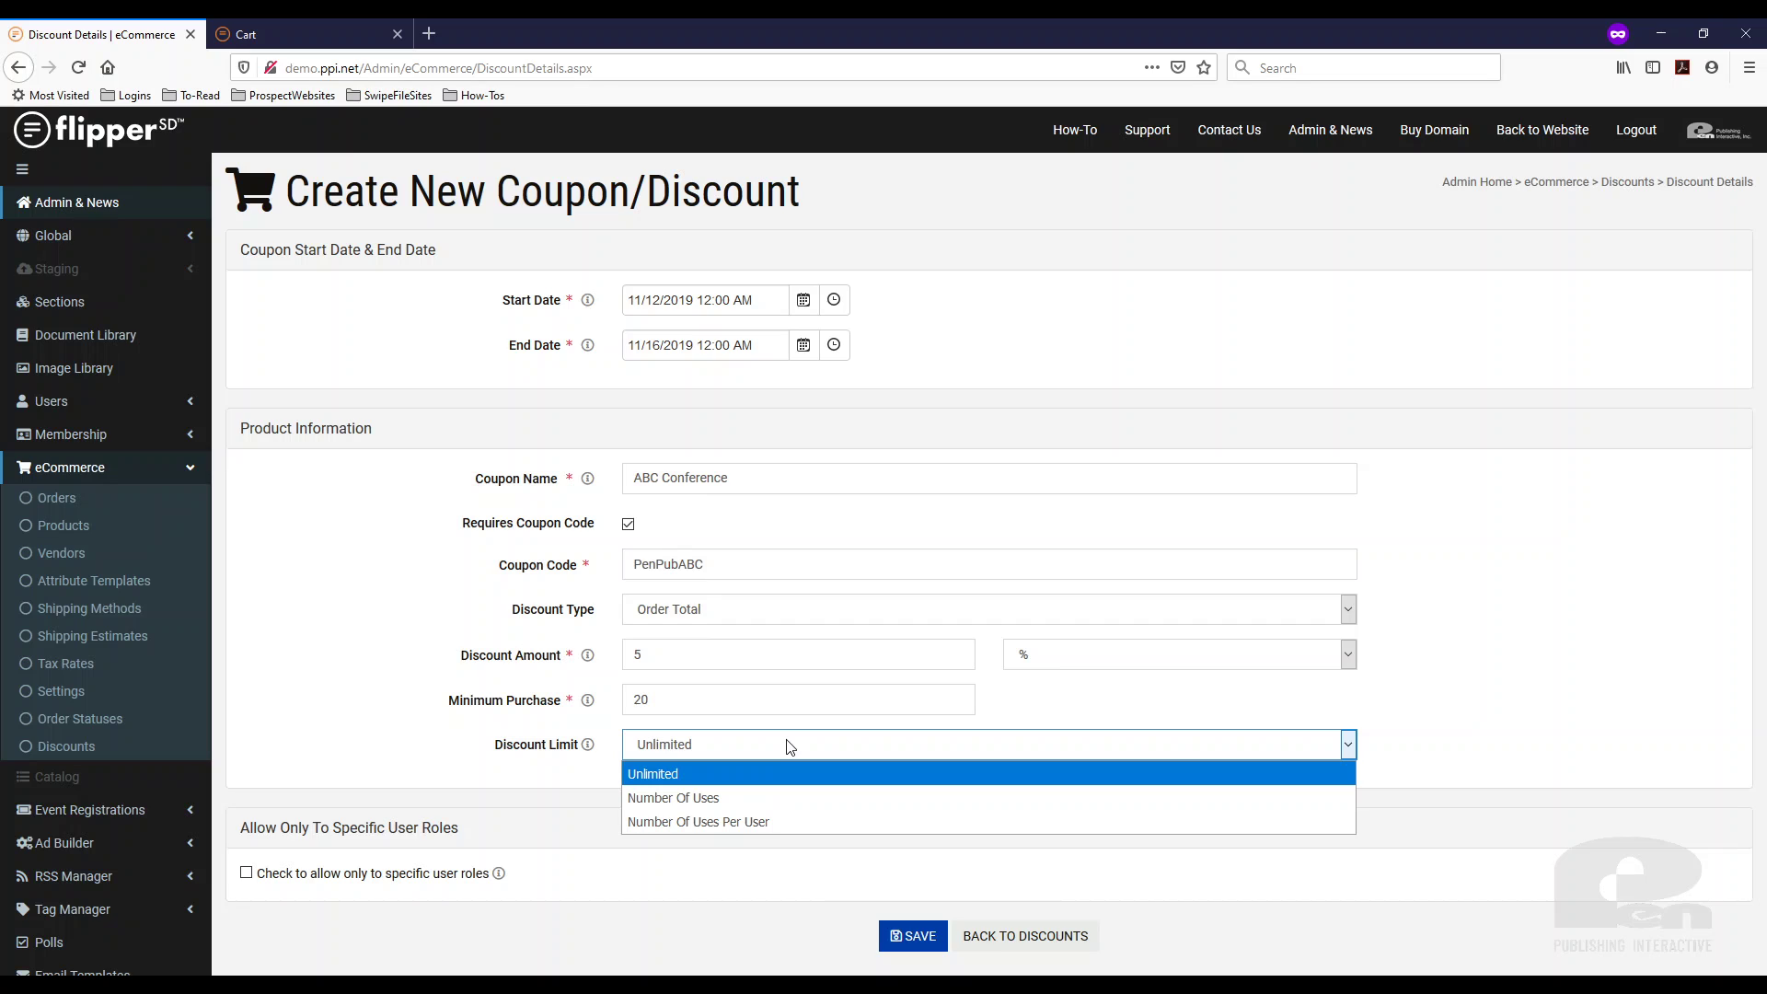
Try Number Of Uses and Number Of Uses Per User as the discount limit.
click(774, 797)
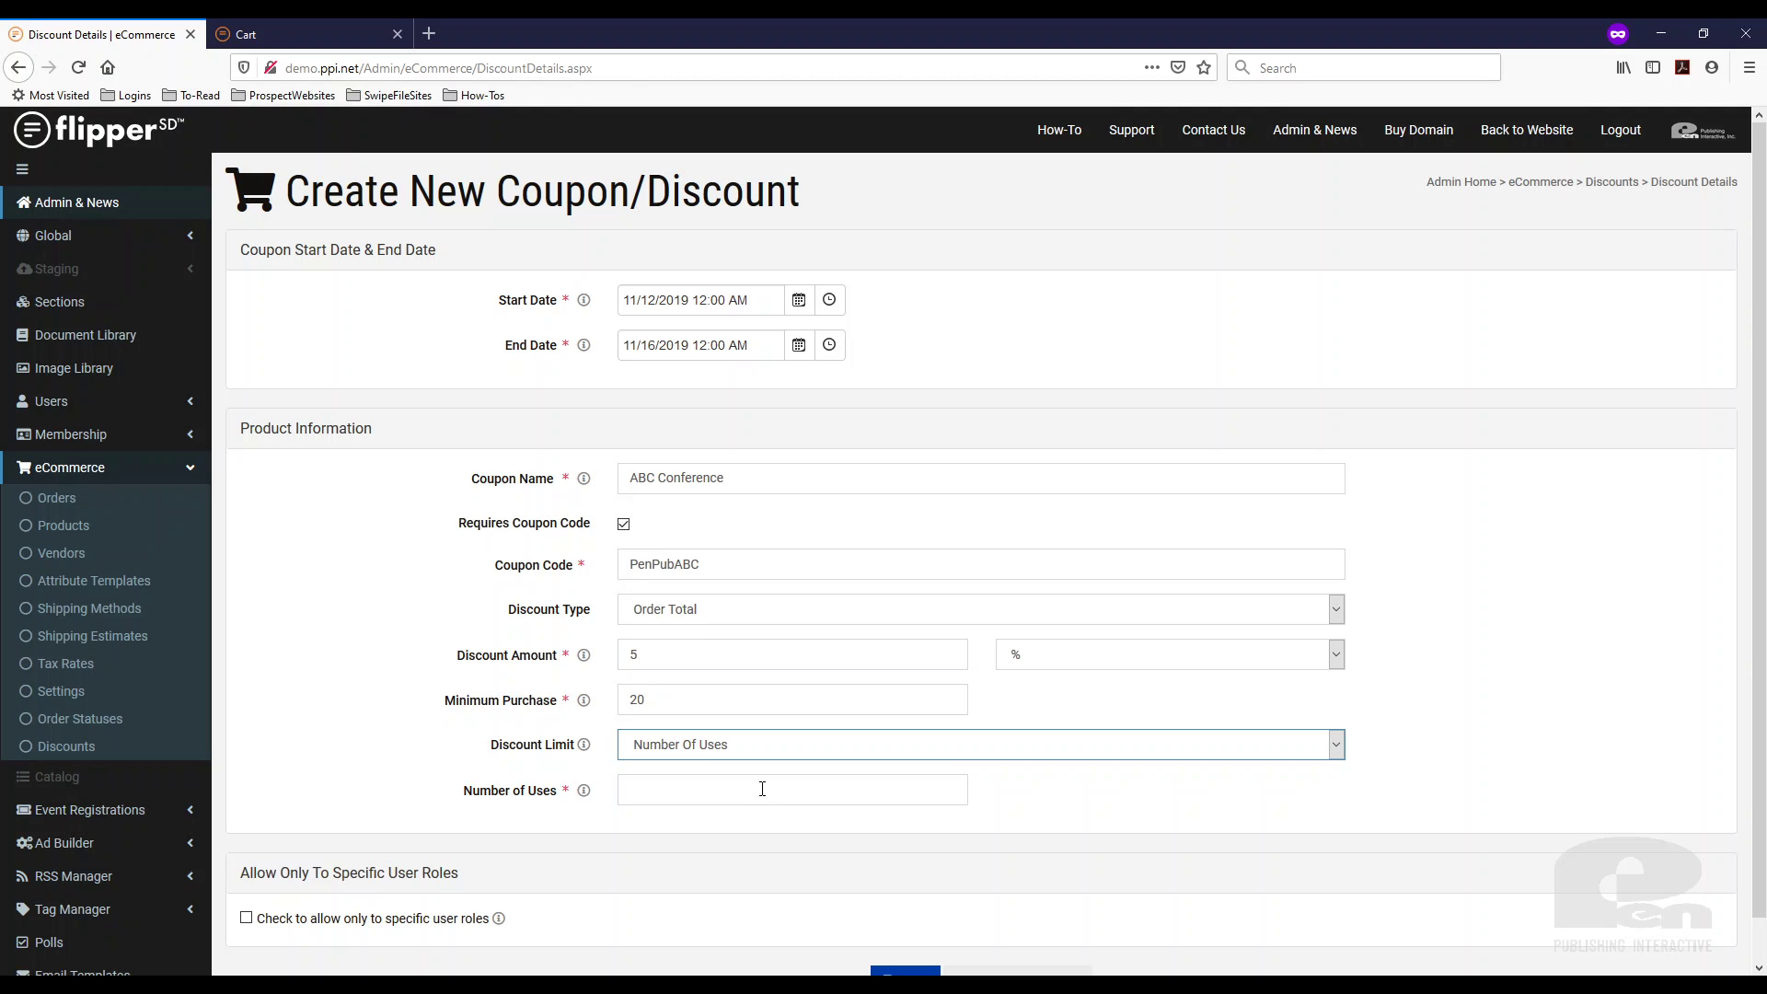
click(762, 789)
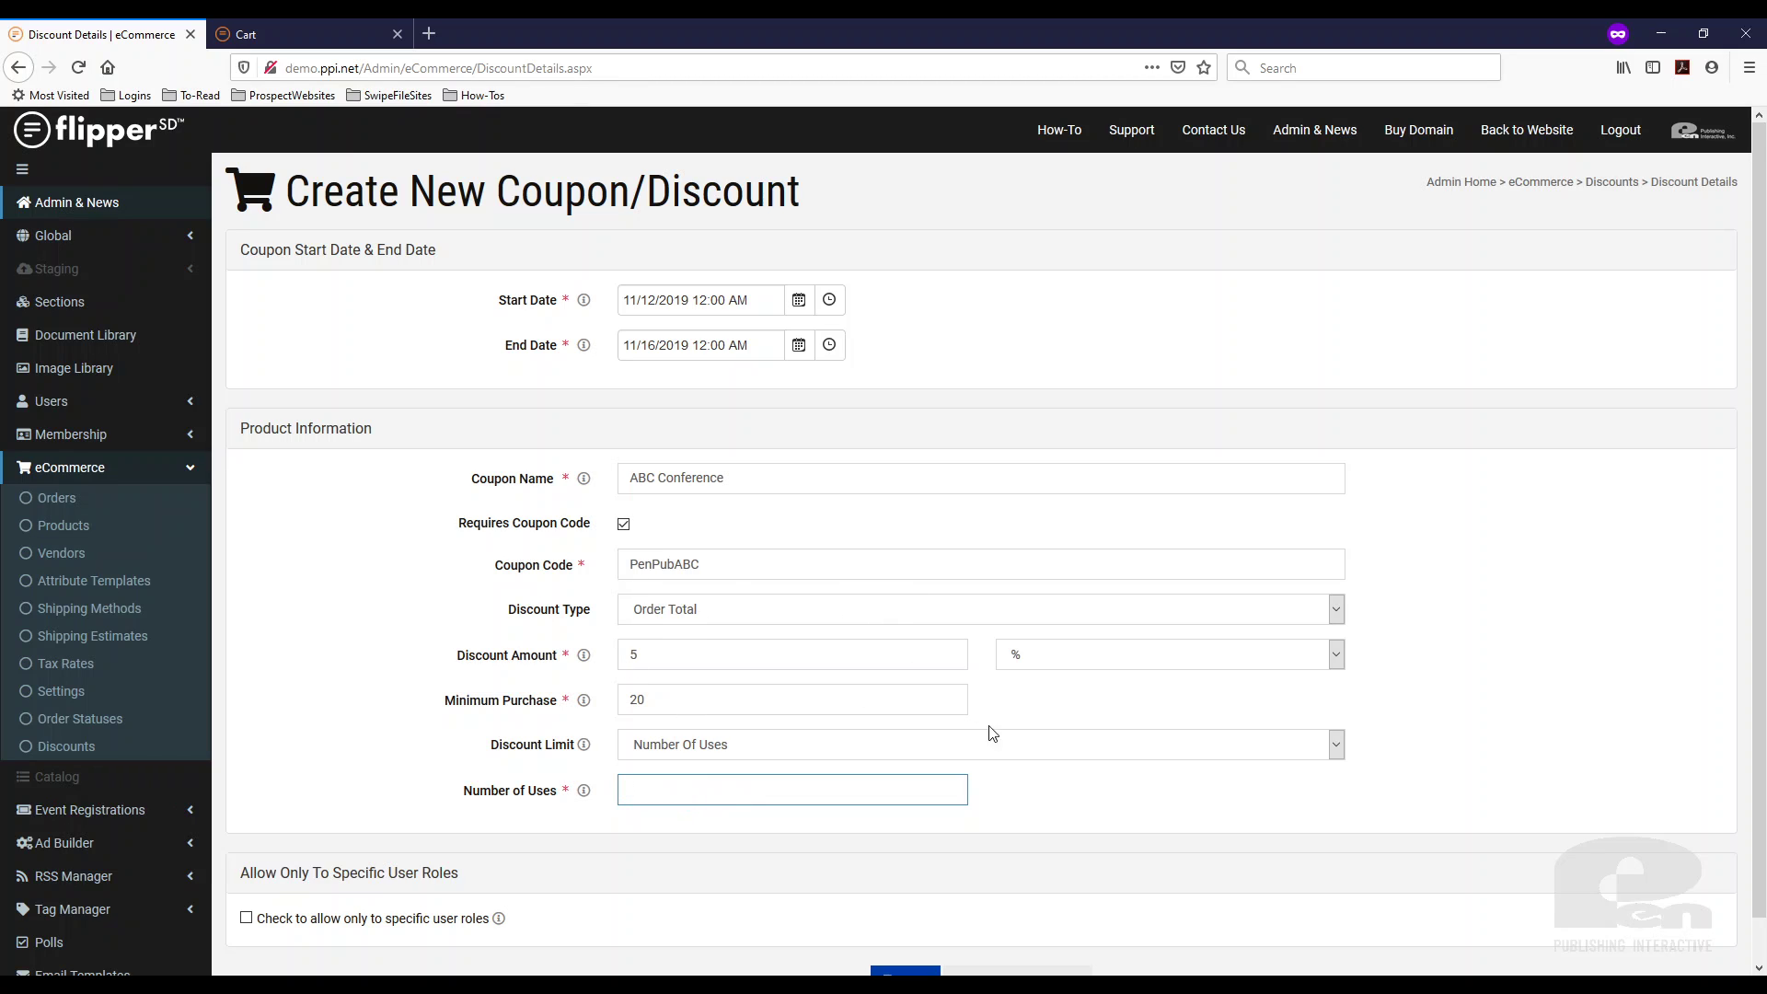
click(802, 757)
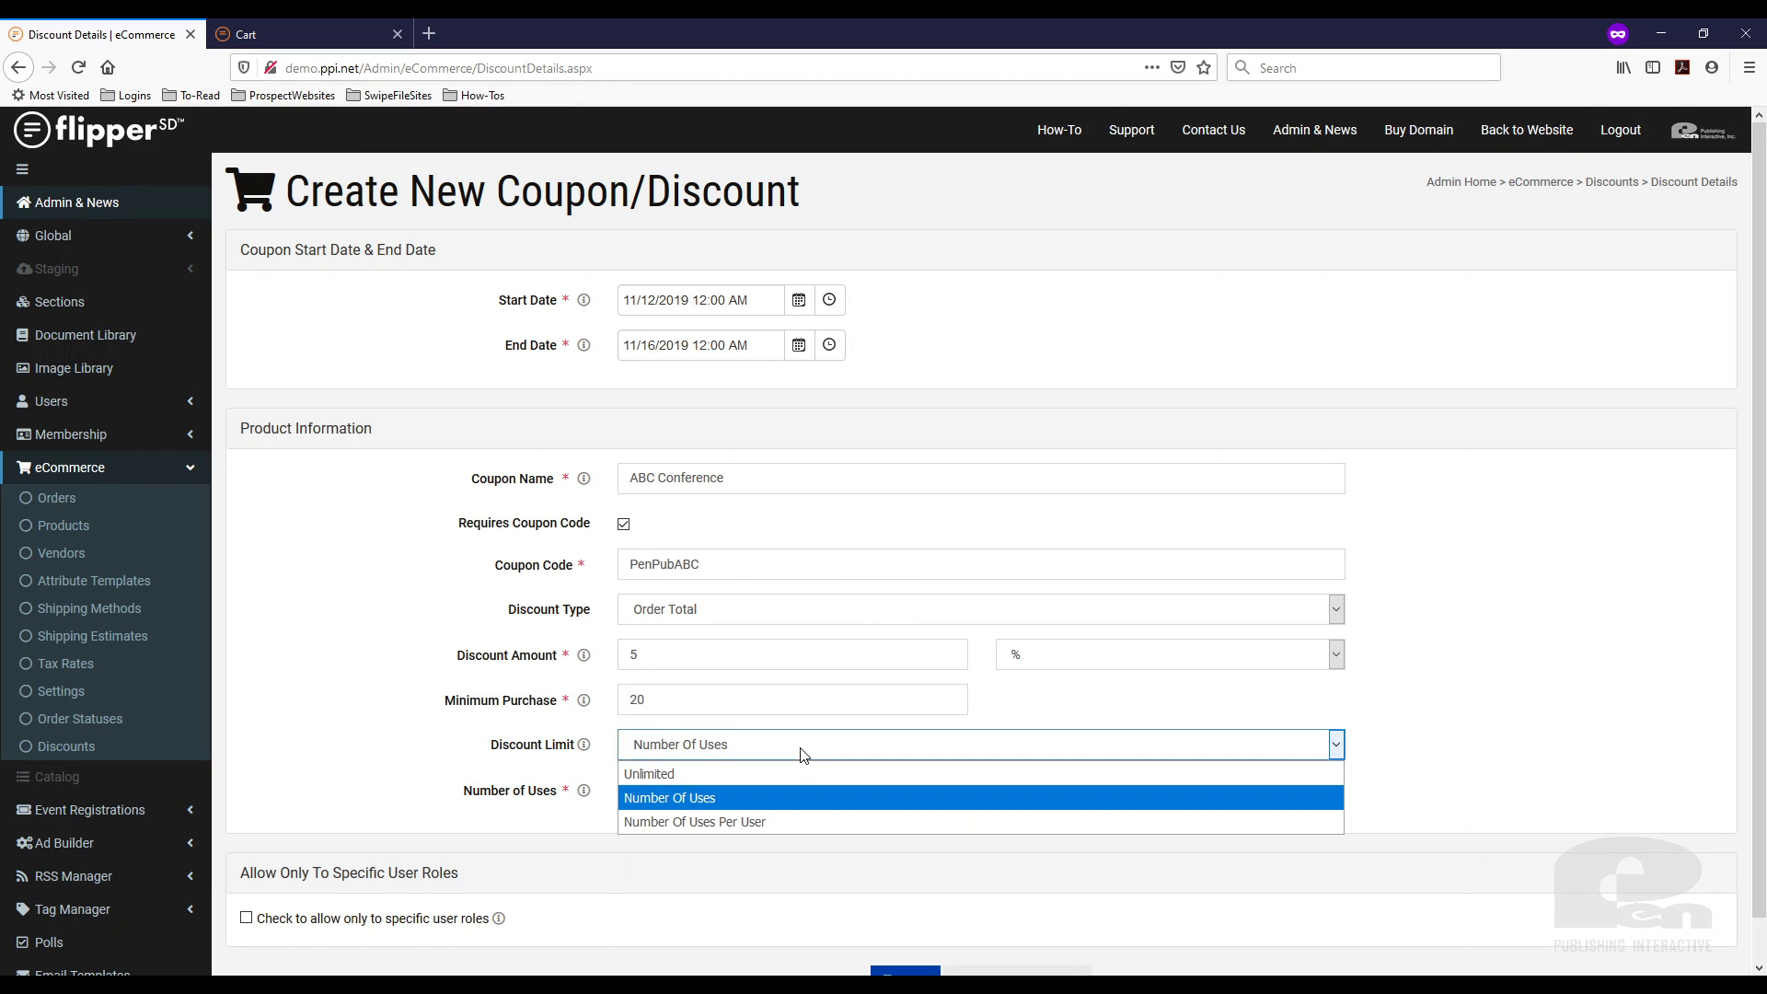
click(771, 818)
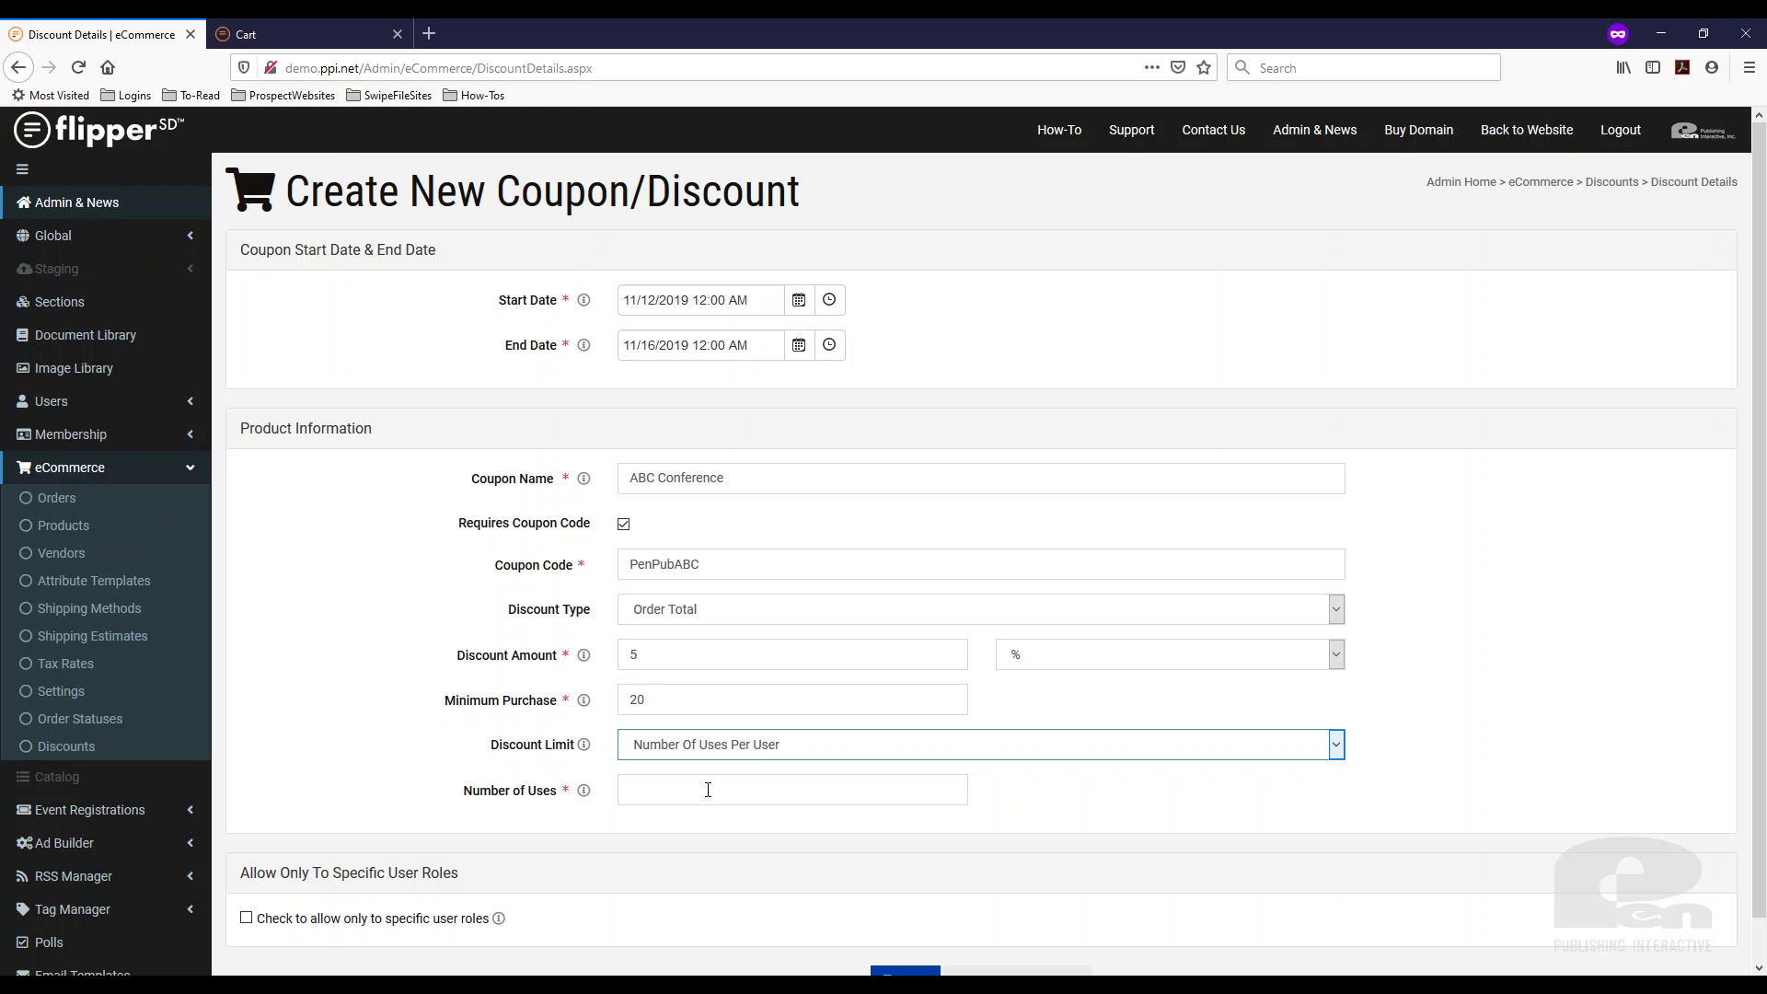
click(708, 789)
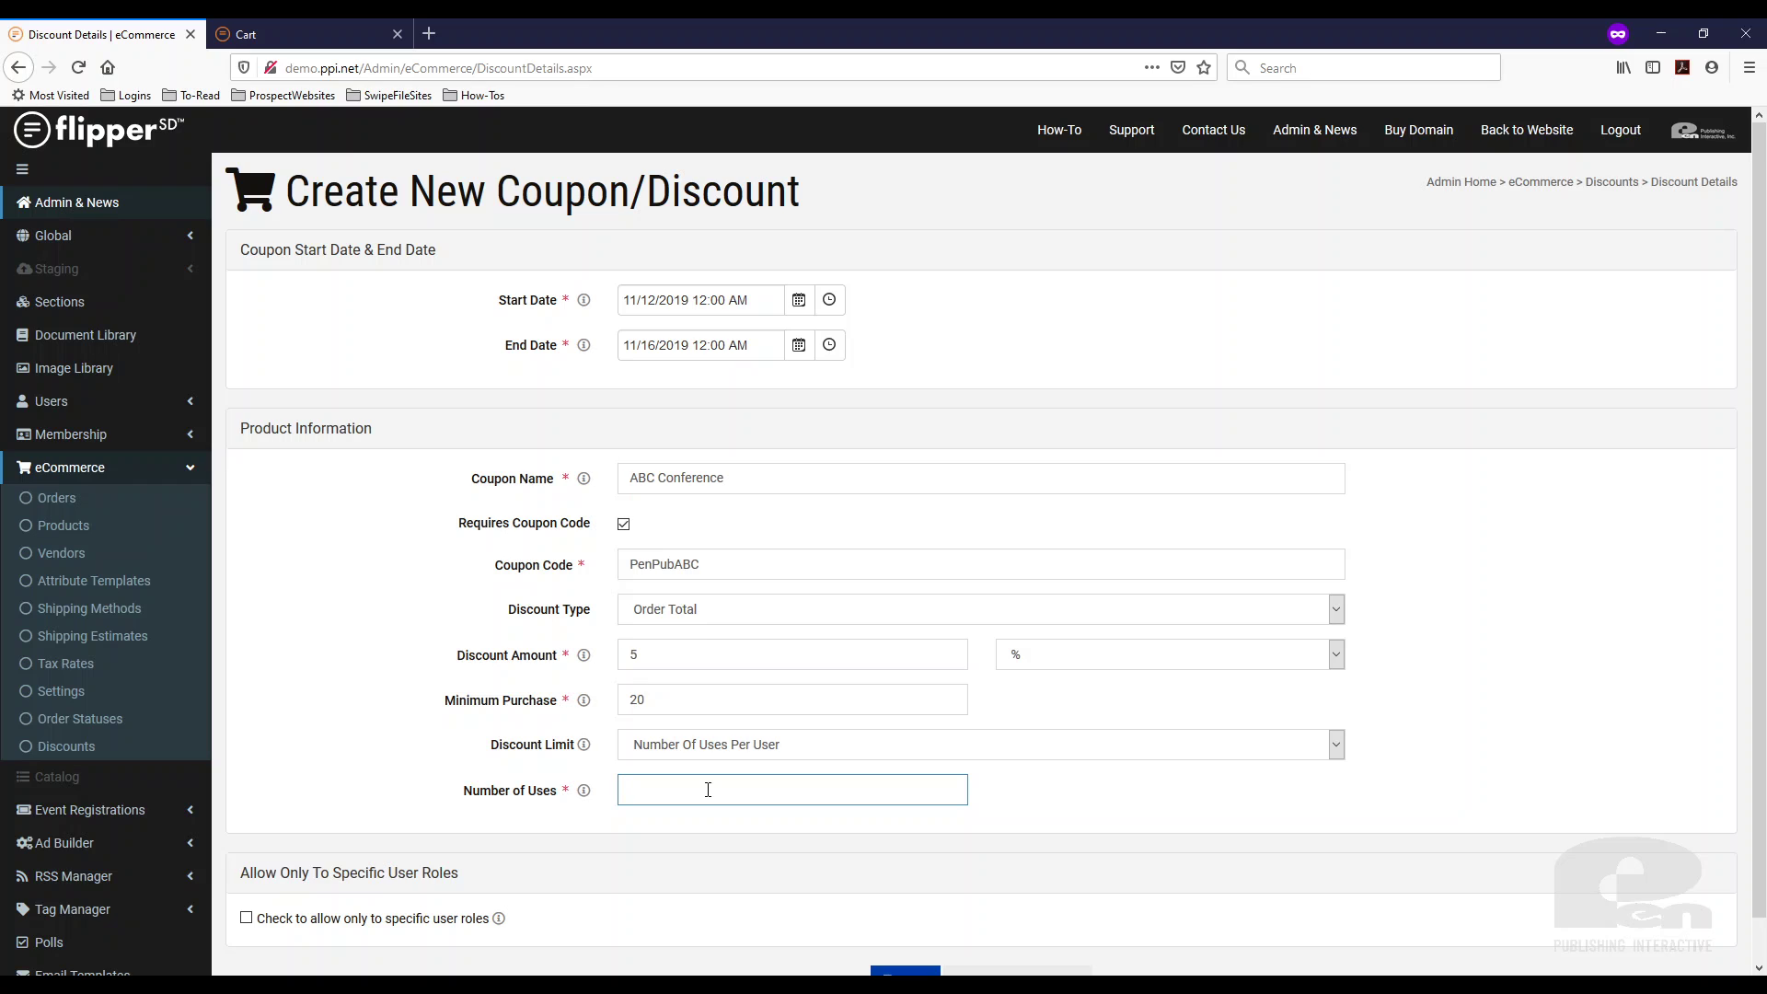
Set the discount limit back to Unlimited and save the coupon.
click(736, 756)
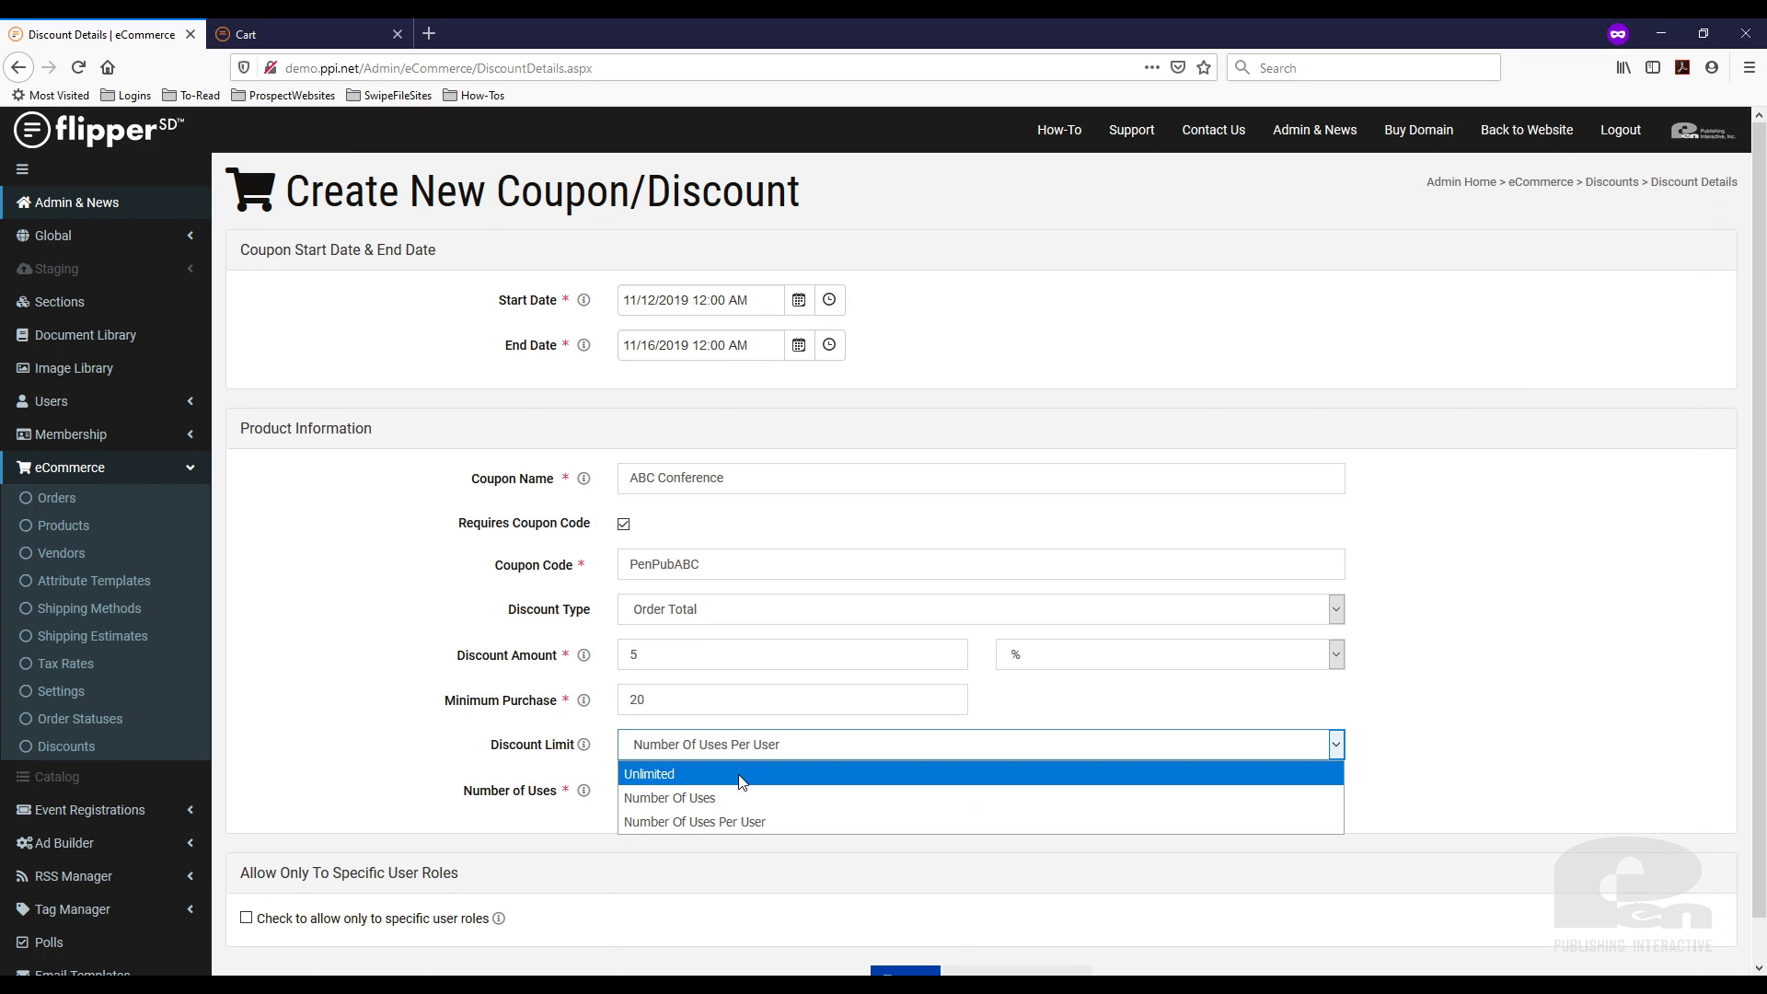
click(737, 775)
click(426, 735)
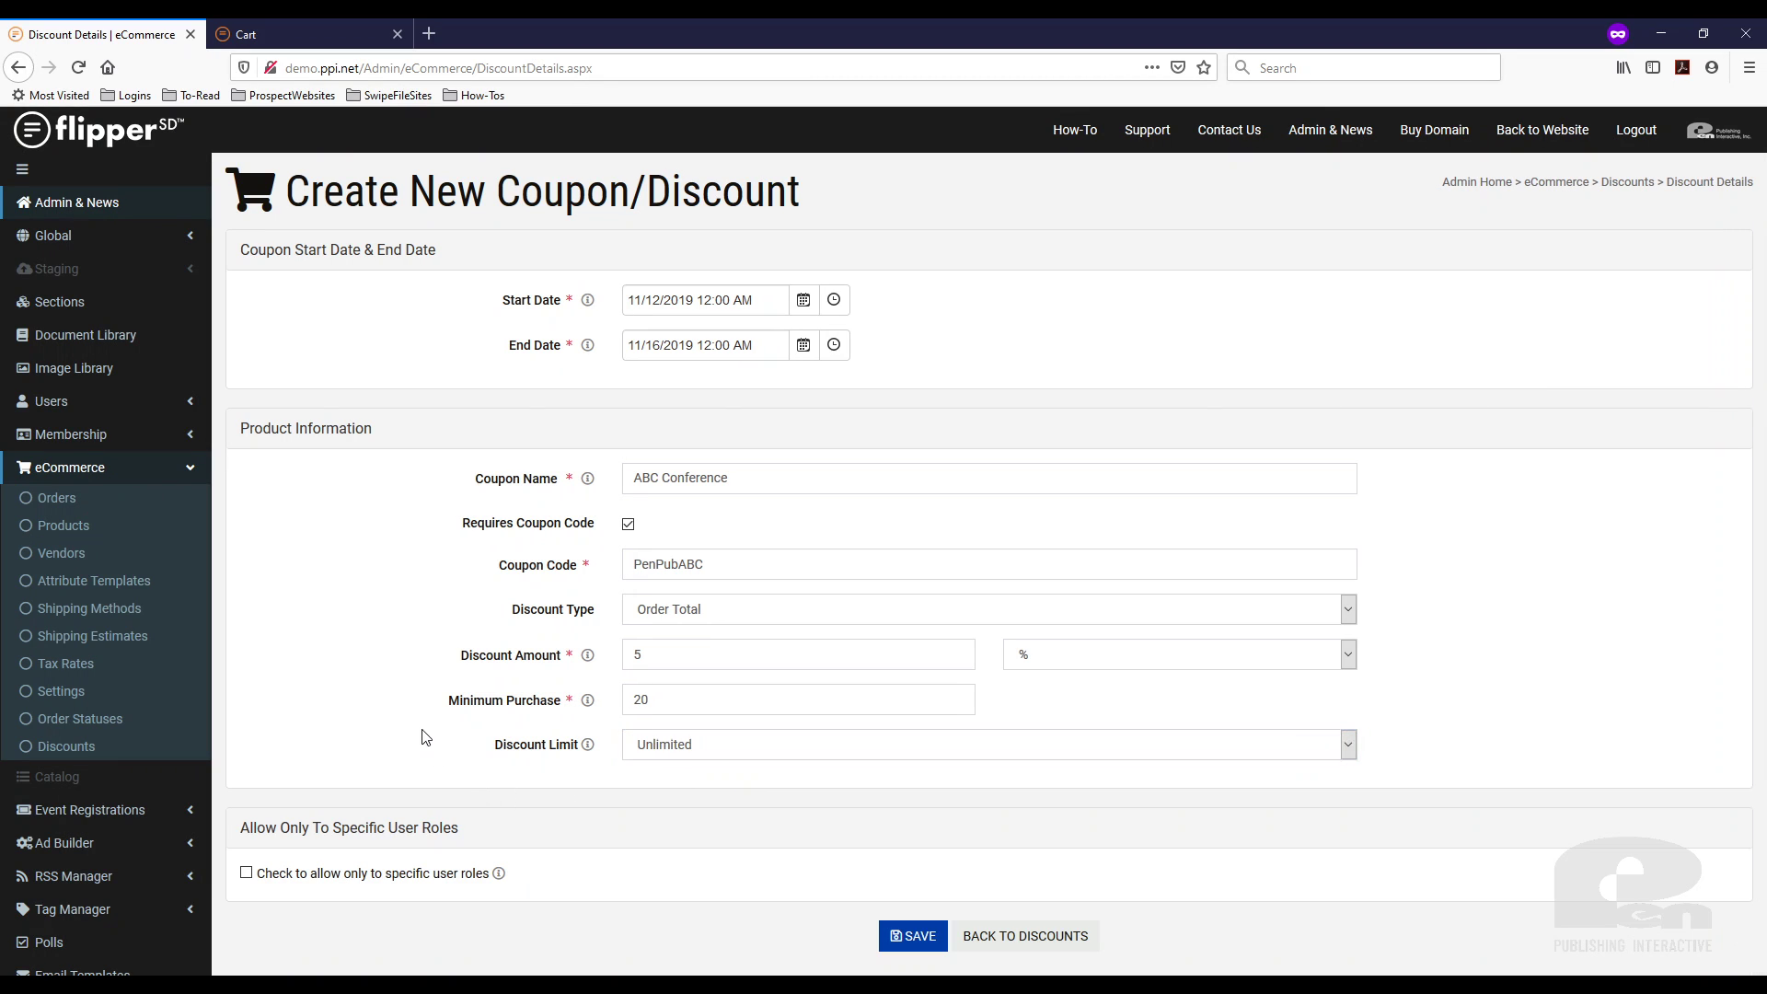
click(908, 937)
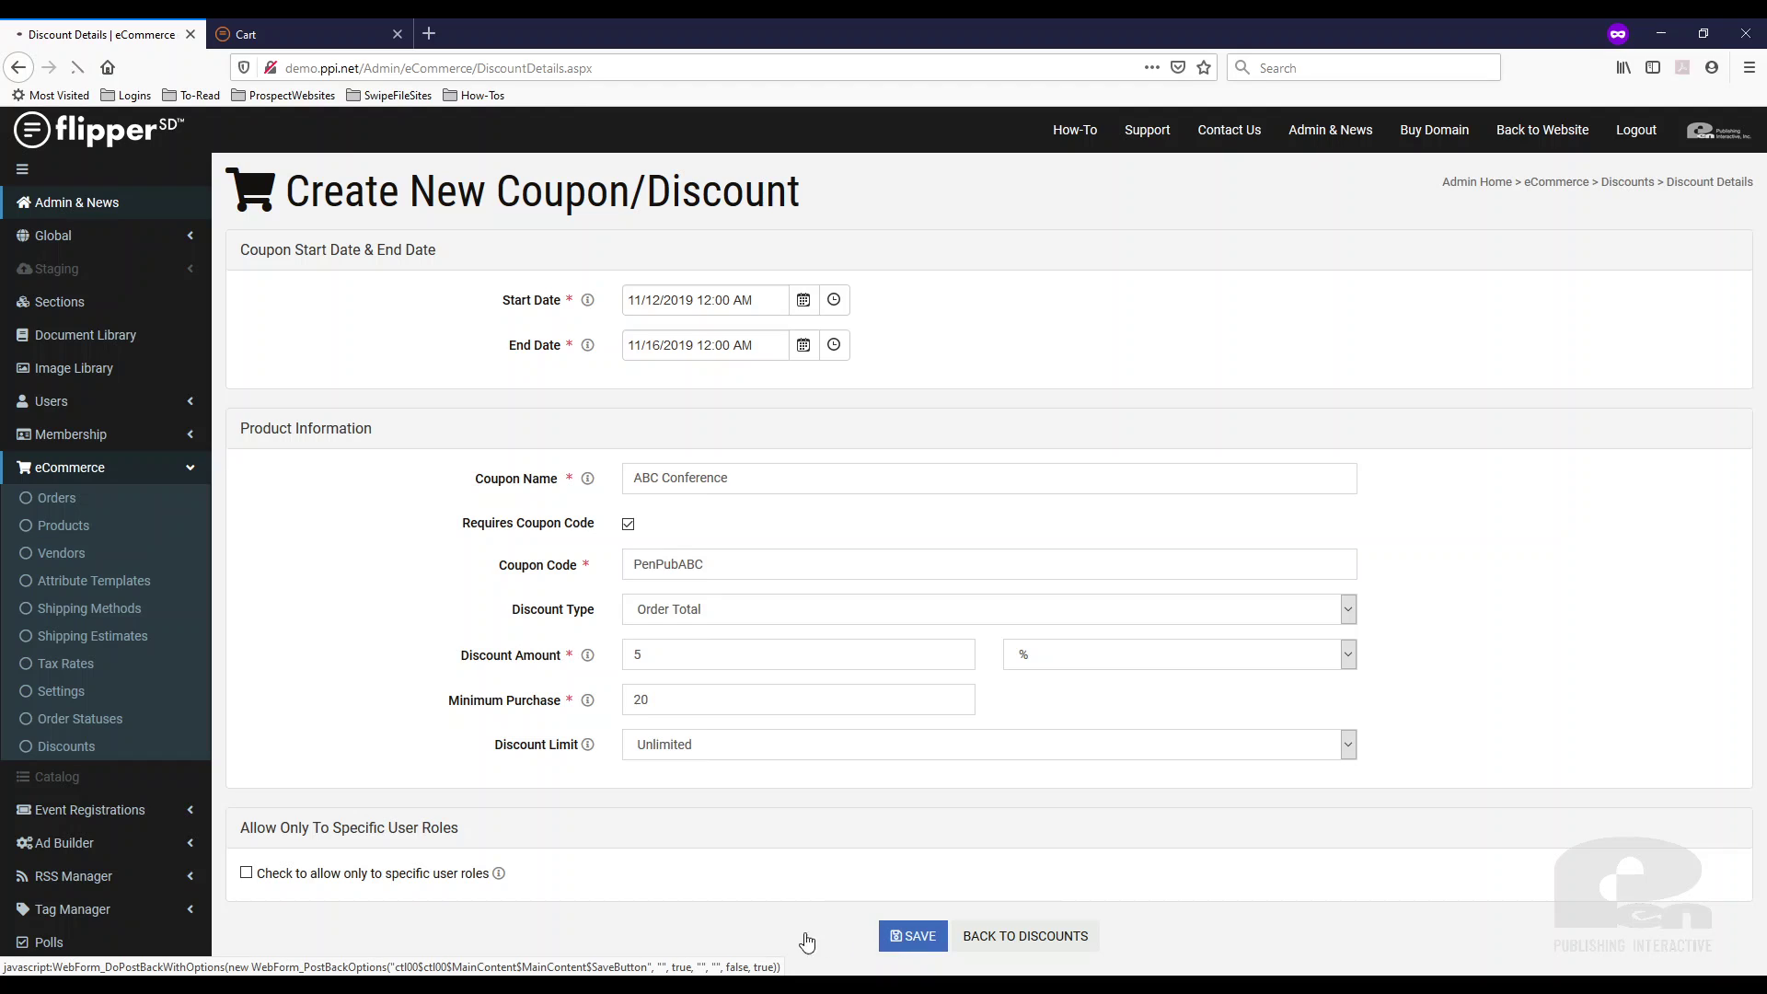
In the reloaded cart, apply PenPubABC and see it refused for the $20.00 minimum.
key(ctrl+Tab)
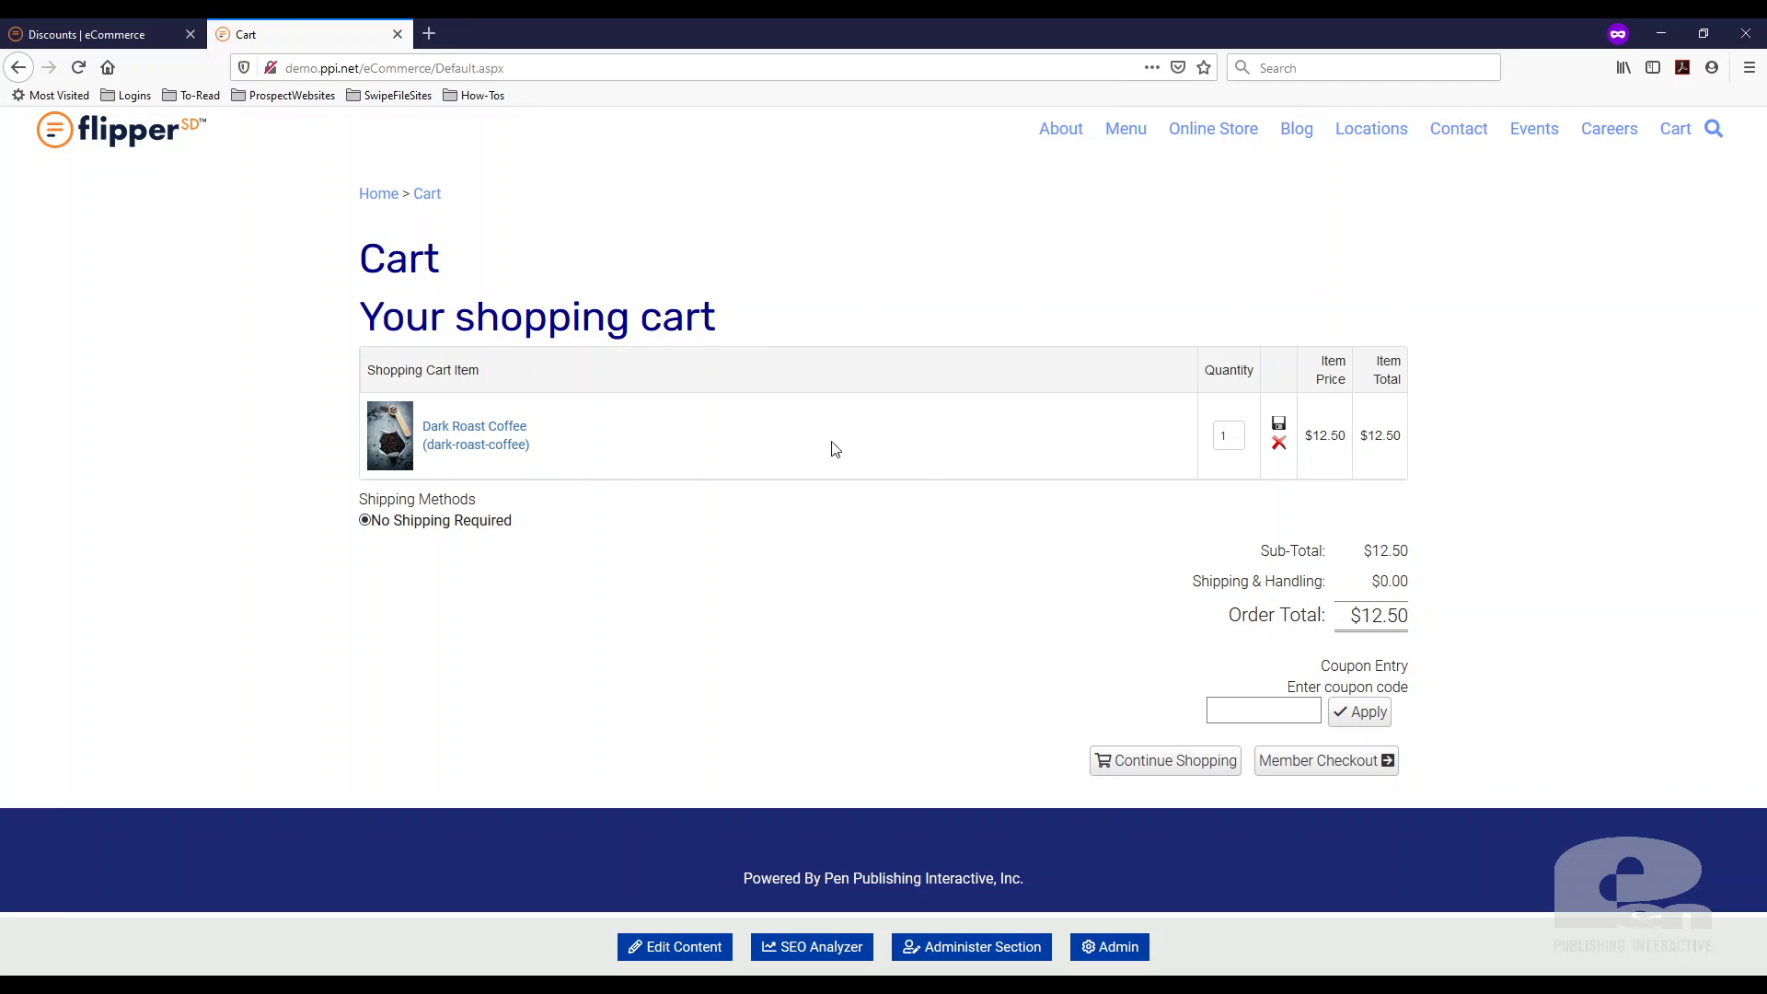
click(79, 72)
click(1309, 714)
text(PenPubABC)
click(1374, 717)
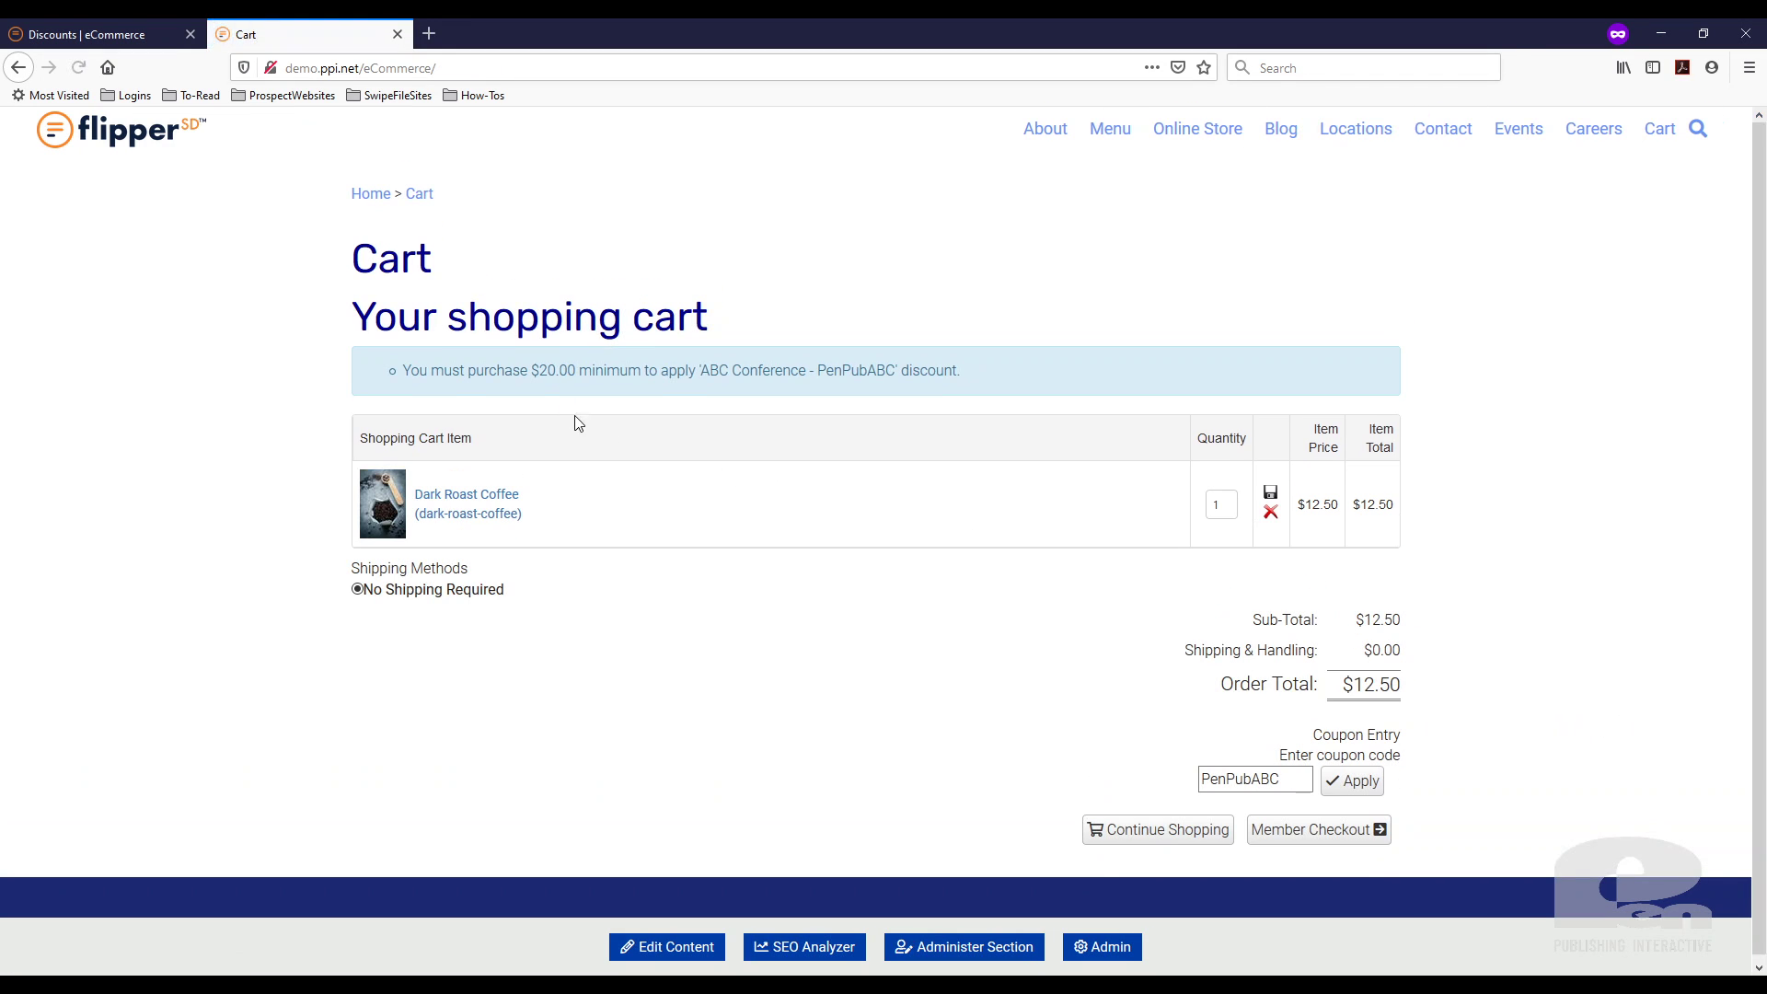
drag(531, 371, 574, 371)
Raise Dark Roast Coffee to 2 and apply PenPubABC for $1.25 off, totalling $23.75.
double_click(1221, 505)
text(2)
click(1271, 492)
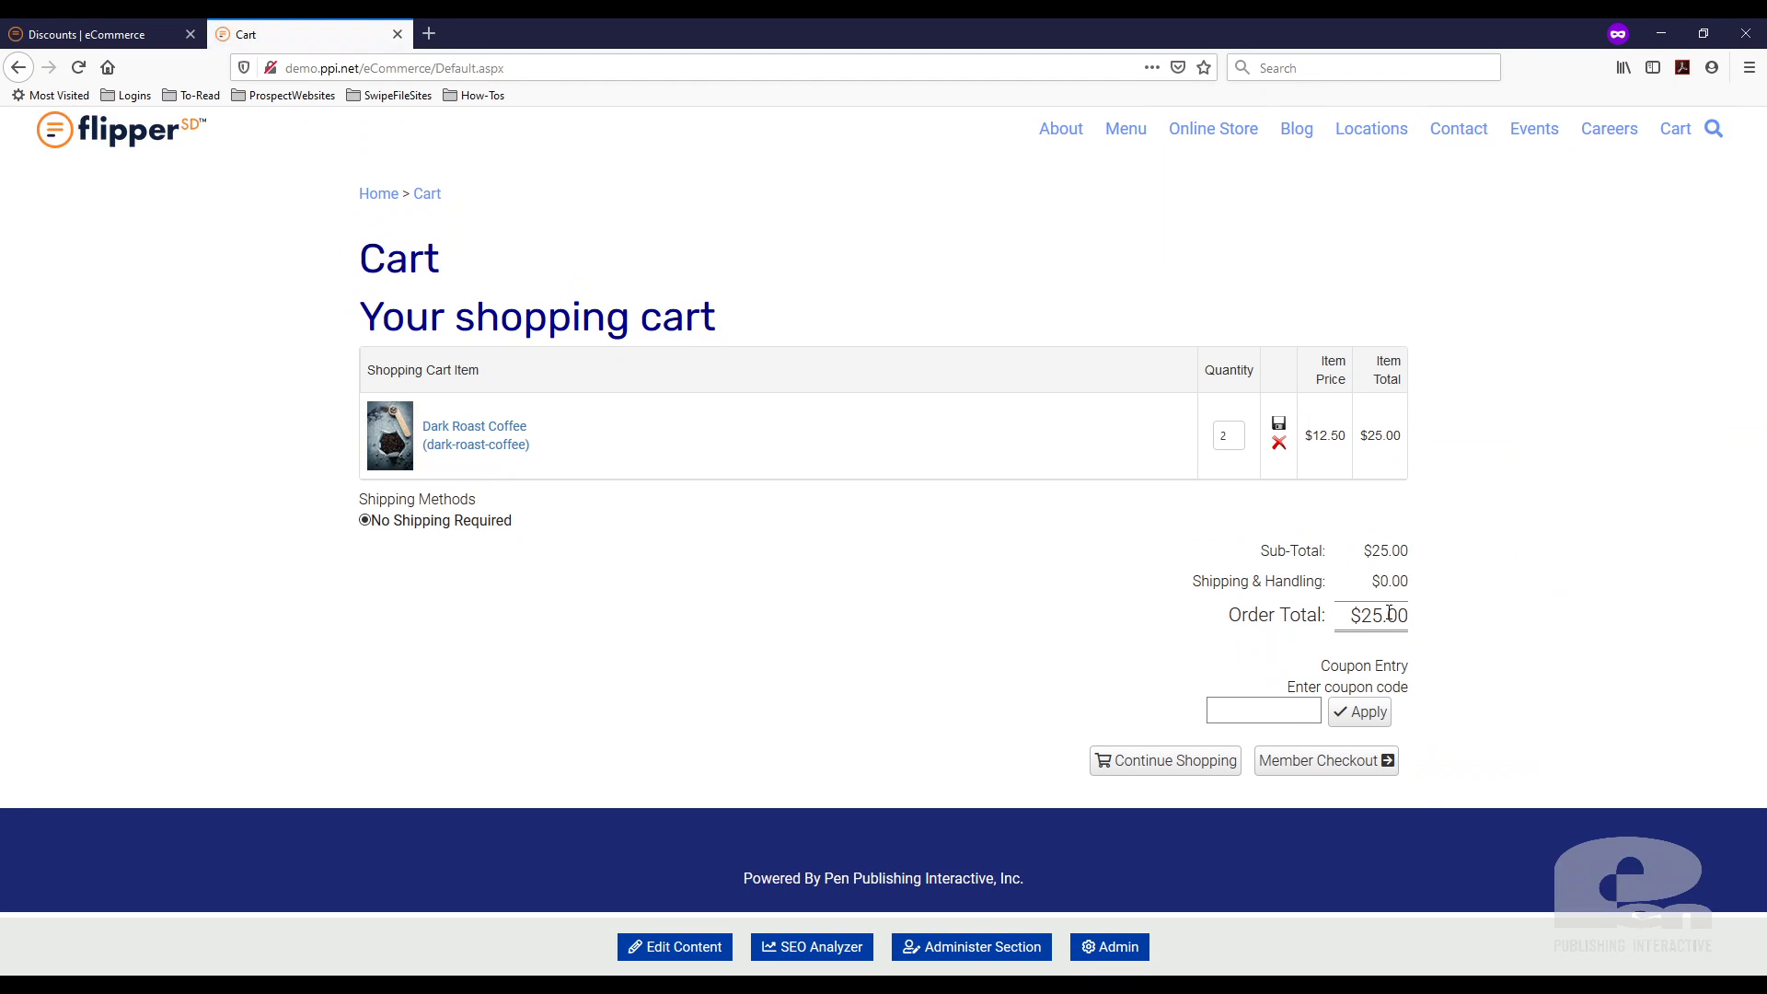
click(1249, 708)
text(PenPubABC)
click(1362, 712)
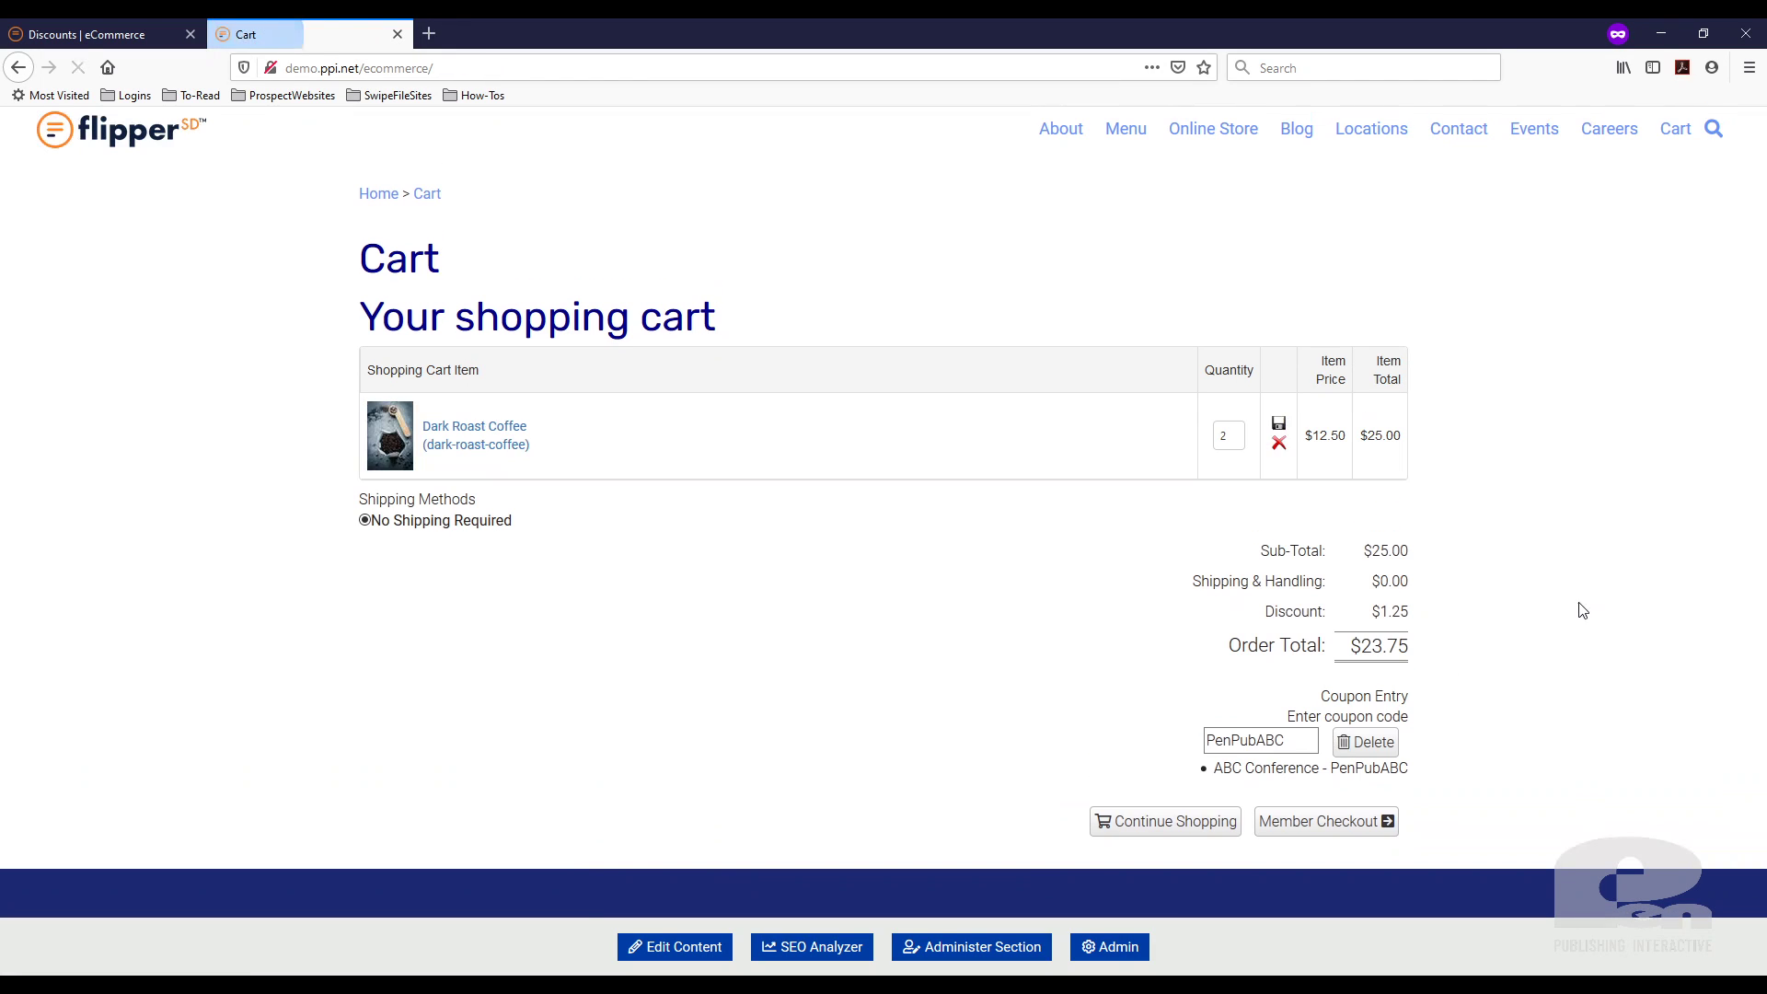